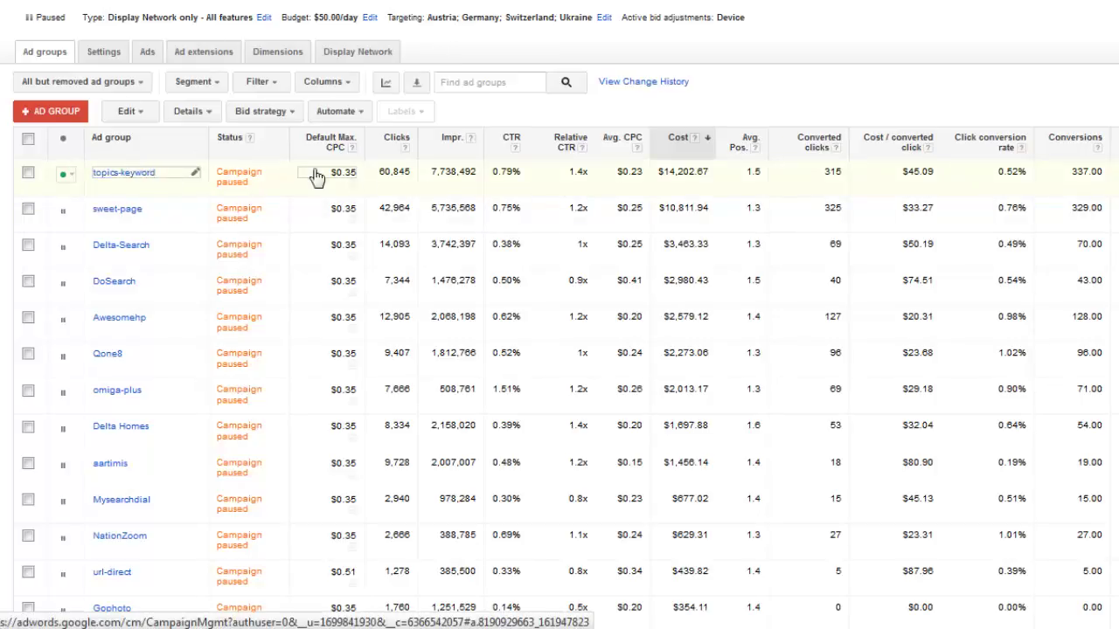
# Look over the column set options and examine the Display Impr. share values in the ad groups table.
pyautogui.click(343, 91)
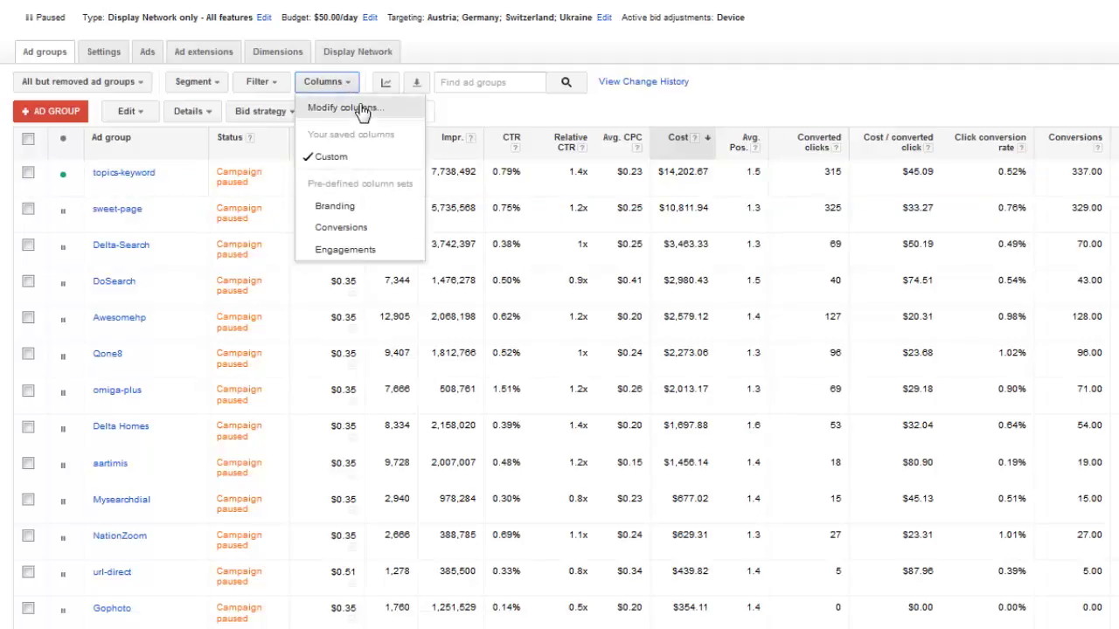
pyautogui.click(829, 68)
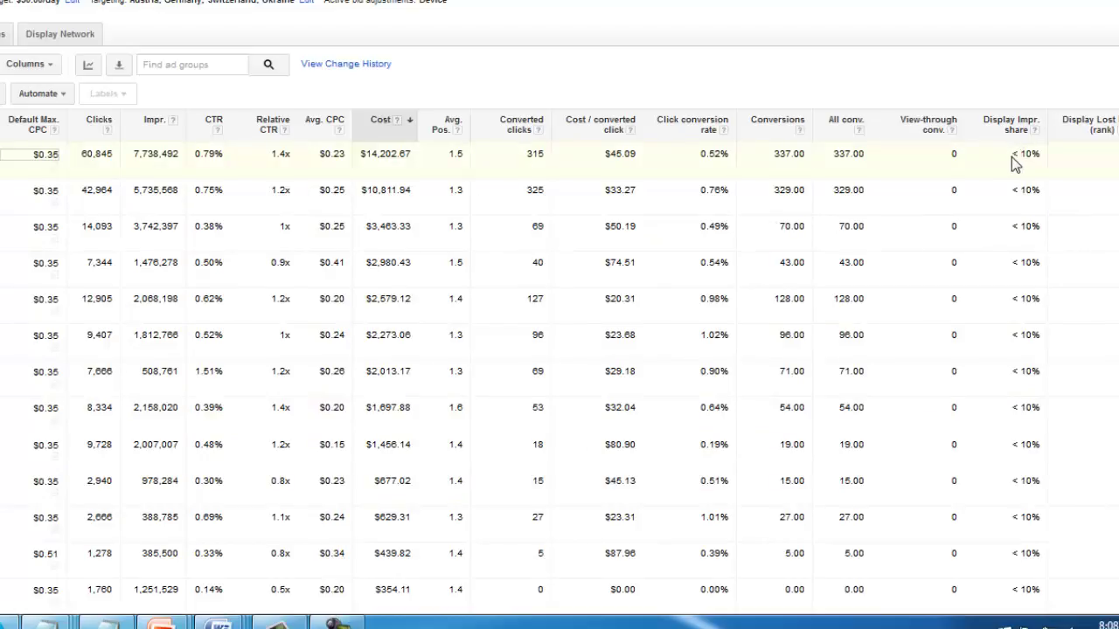
pyautogui.moveTo(1012, 155); pyautogui.dragTo(1035, 155)
pyautogui.click(1015, 55)
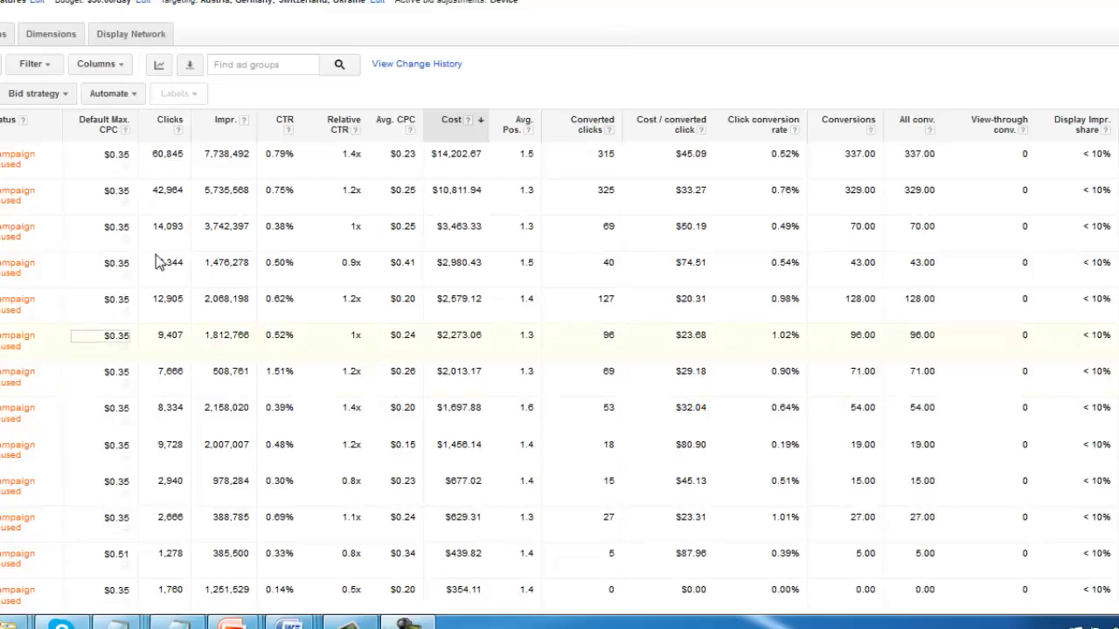
# Open the column customization for the ad groups table and examine the available Performance metrics through Video played to.
pyautogui.click(113, 69)
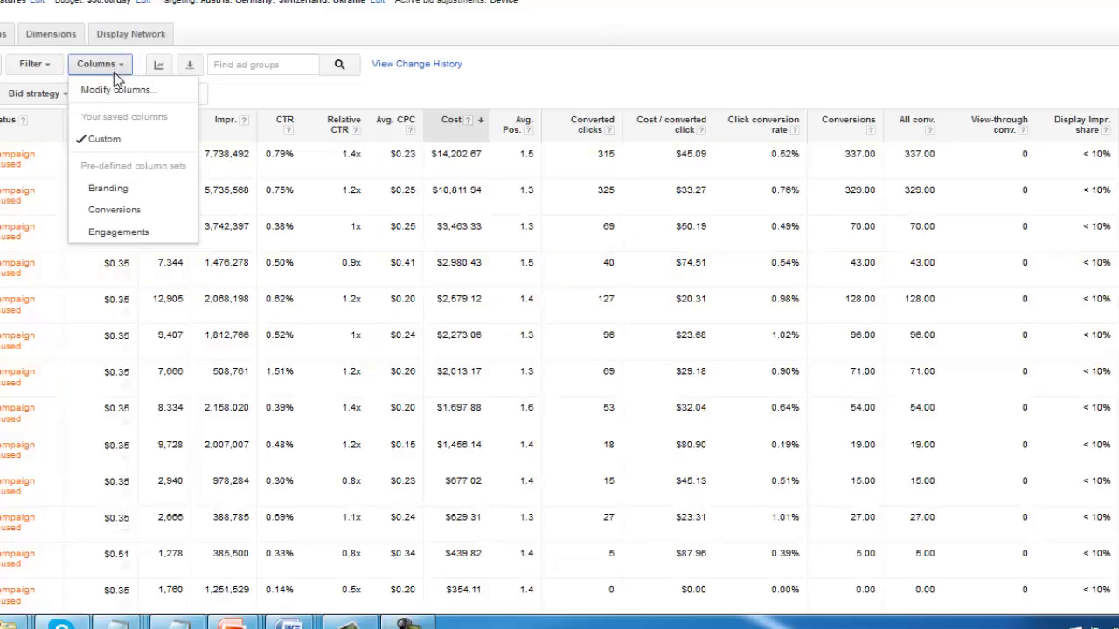
pyautogui.click(115, 91)
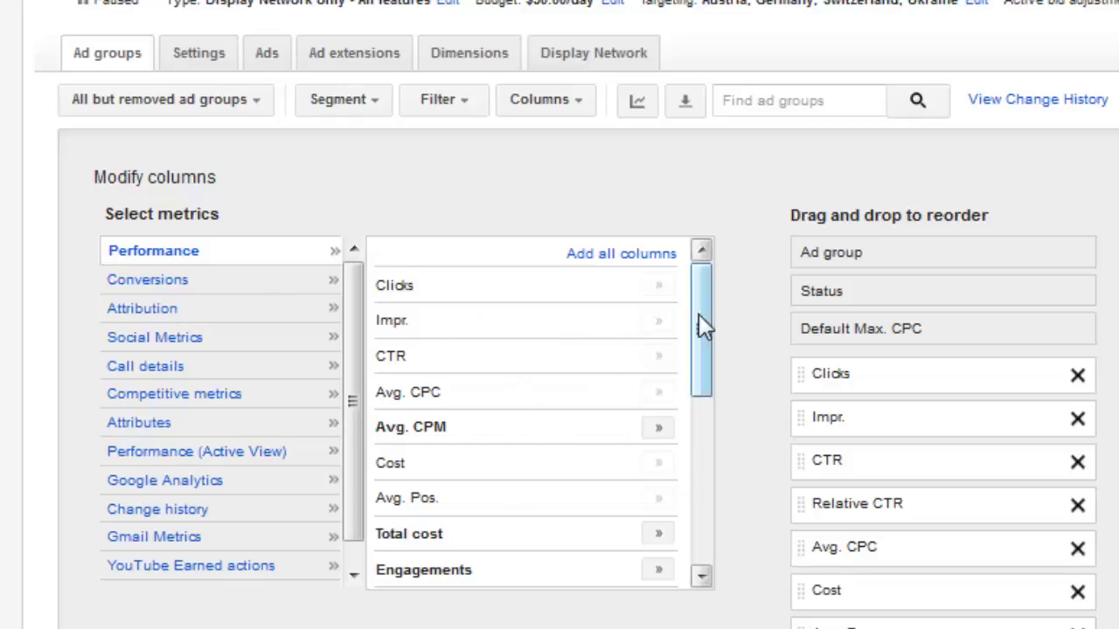
pyautogui.moveTo(703, 324); pyautogui.dragTo(731, 370)
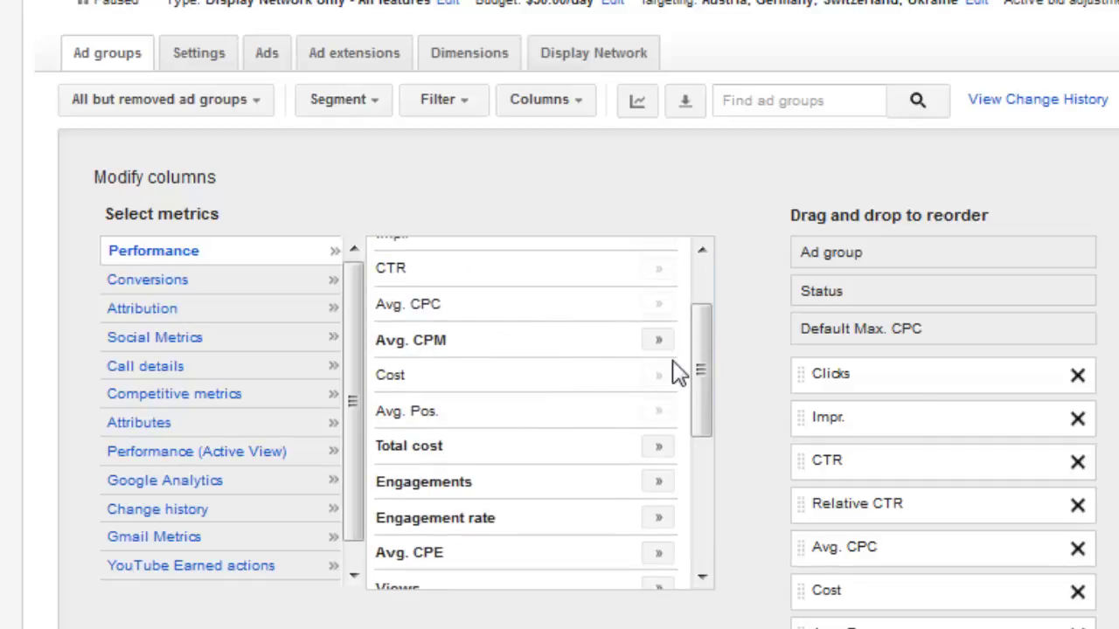
pyautogui.scroll(-2, 674, 370)
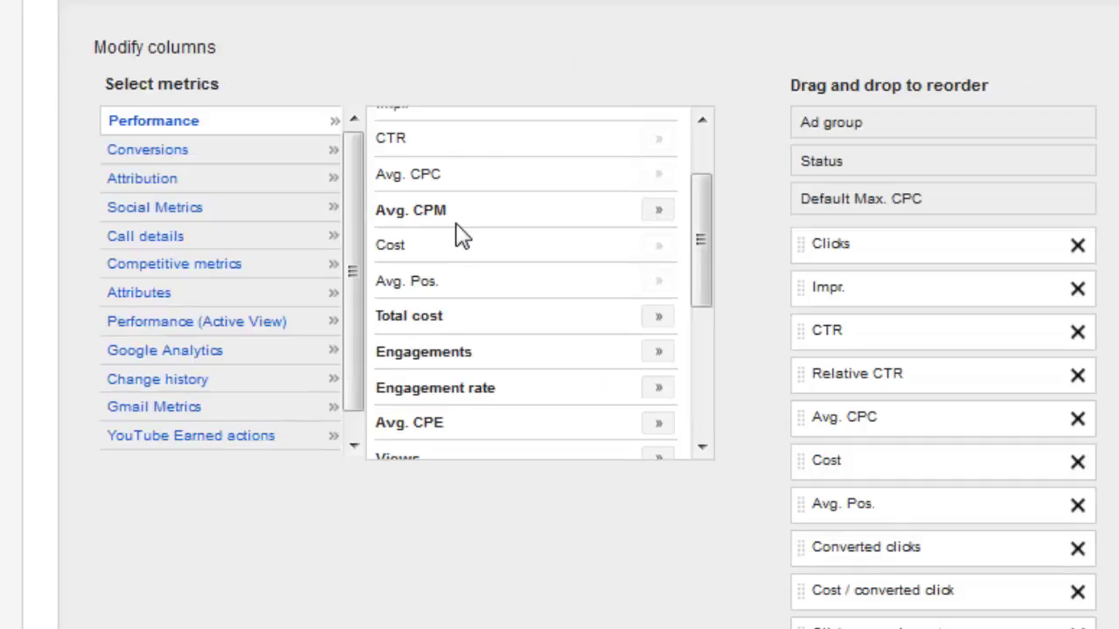
pyautogui.doubleClick(407, 243)
pyautogui.moveTo(447, 209); pyautogui.dragTo(383, 199)
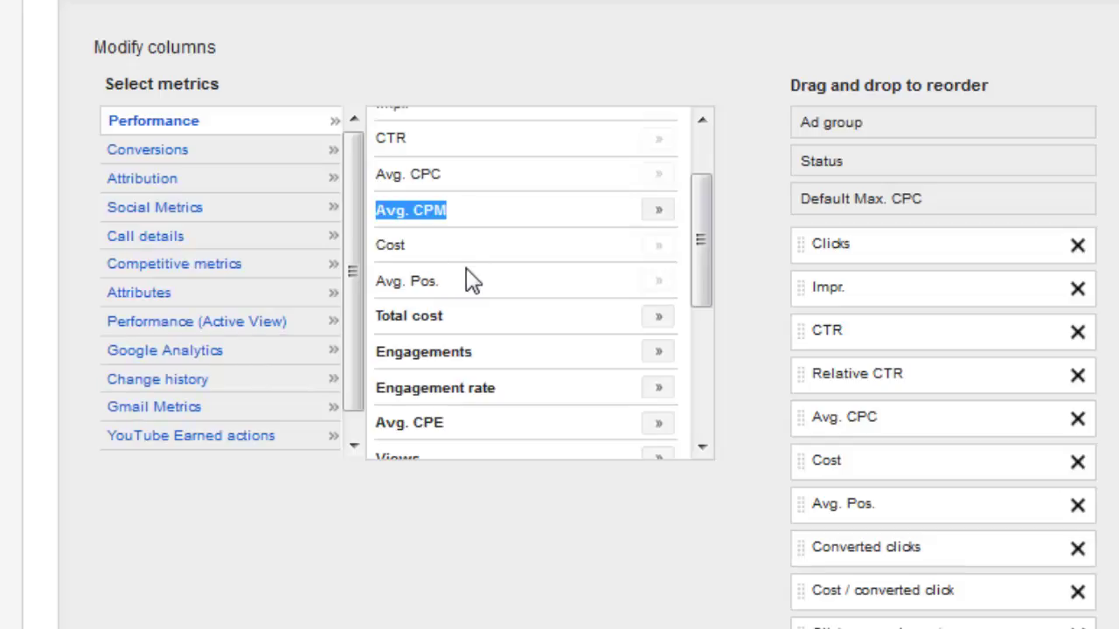
pyautogui.scroll(-3, 464, 290)
pyautogui.scroll(-3, 455, 363)
pyautogui.scroll(-2, 505, 365)
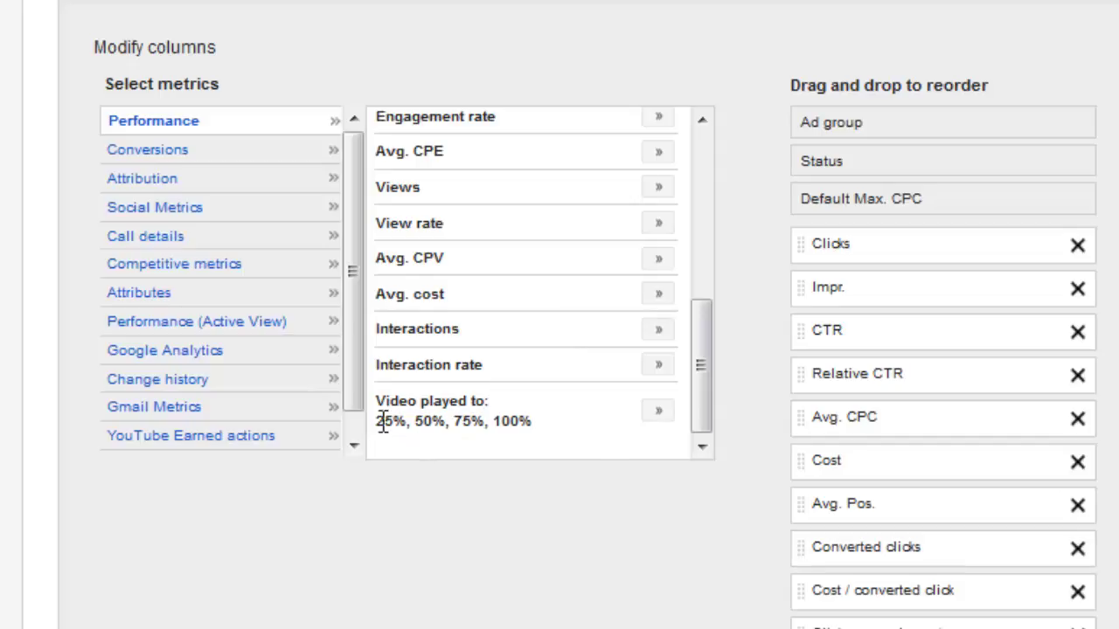
pyautogui.moveTo(382, 420); pyautogui.dragTo(592, 420)
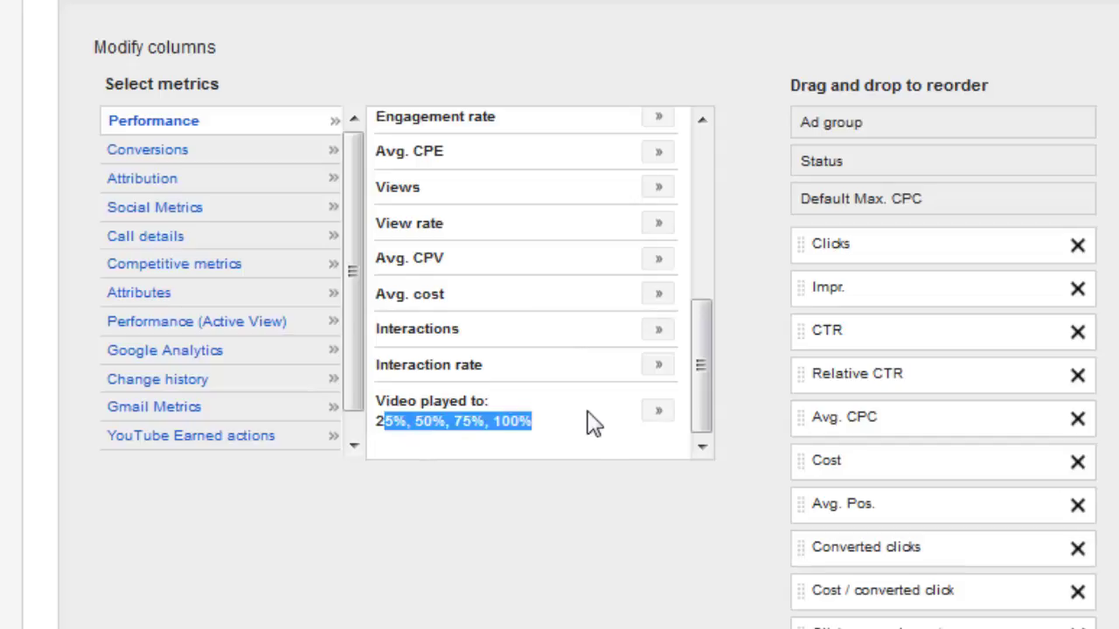
# Examine the full list of Conversions metrics available as columns, down to Phone call conv.
pyautogui.click(162, 168)
pyautogui.scroll(3, 557, 407)
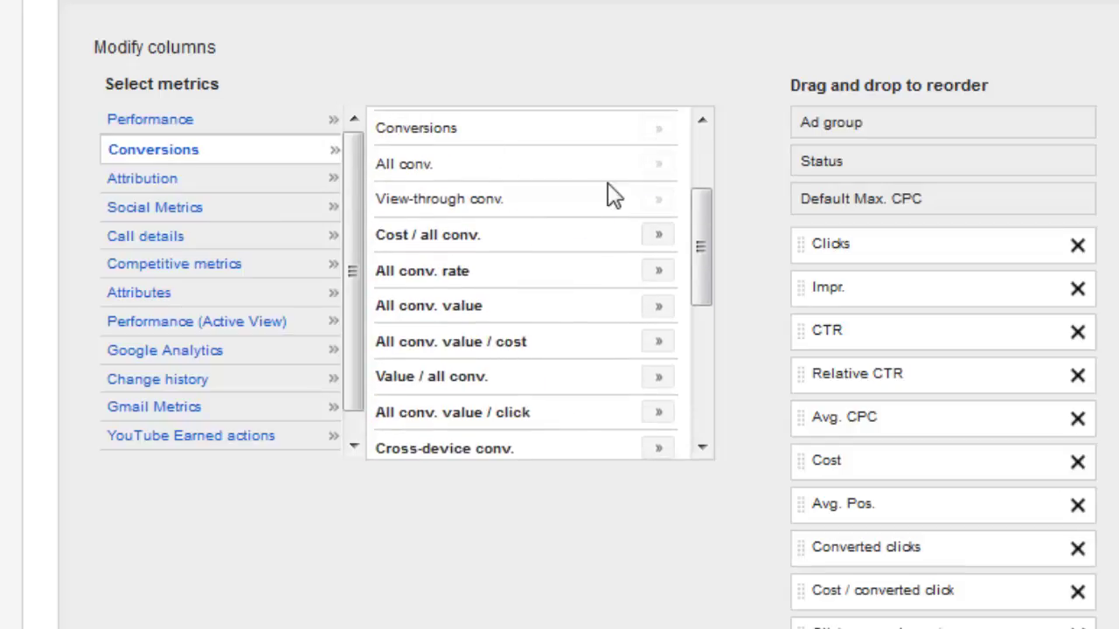
pyautogui.scroll(-3, 609, 194)
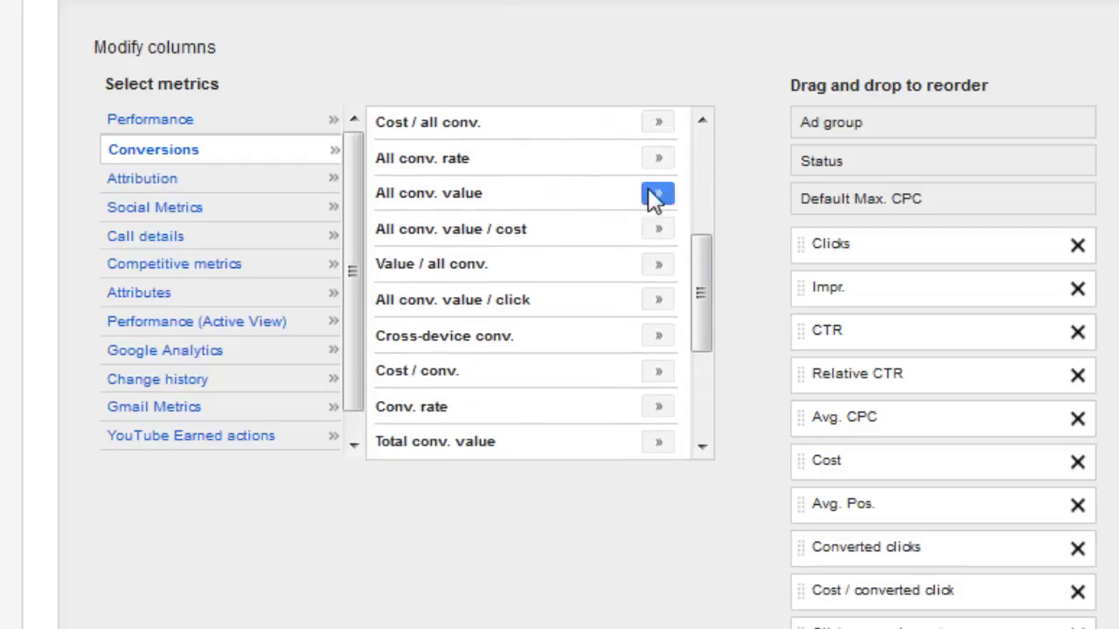
pyautogui.scroll(-3, 518, 202)
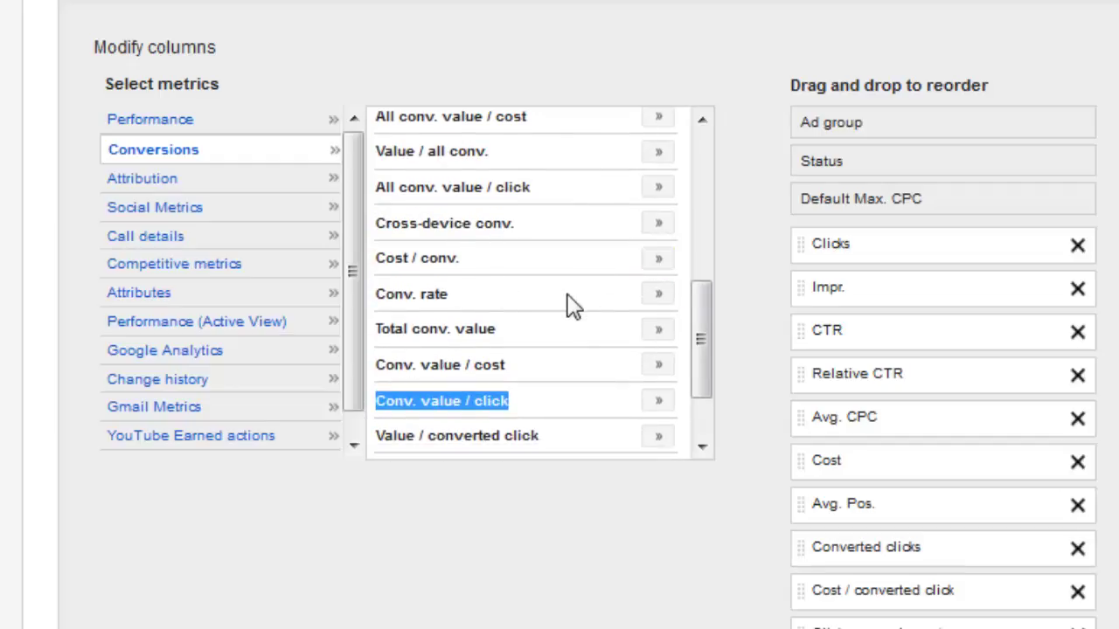
pyautogui.scroll(-3, 592, 254)
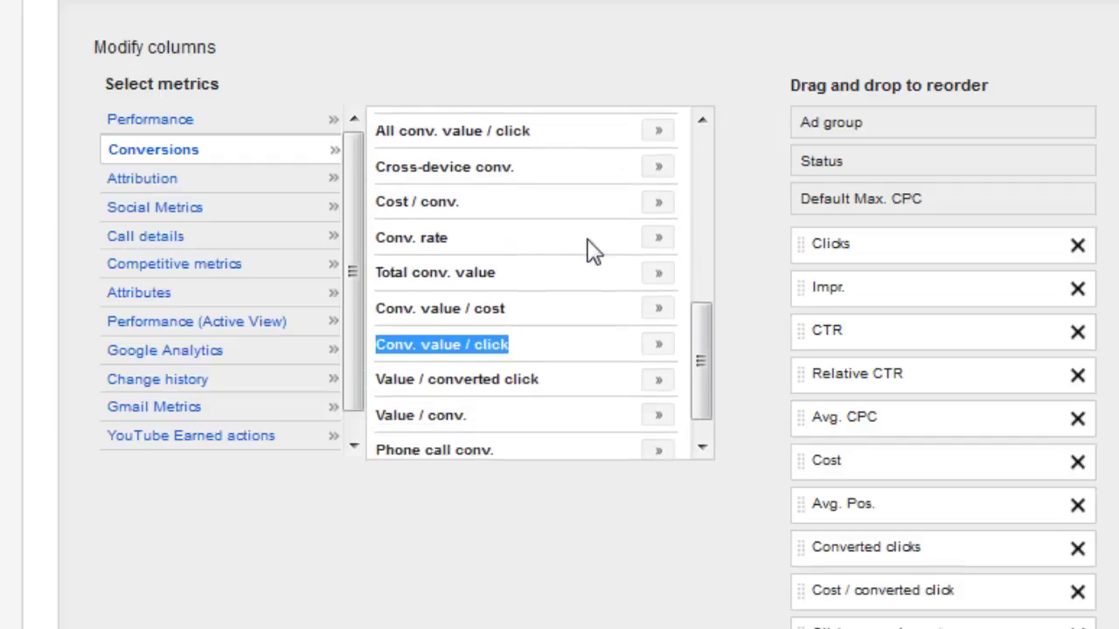
pyautogui.click(475, 547)
pyautogui.scroll(-3, 382, 594)
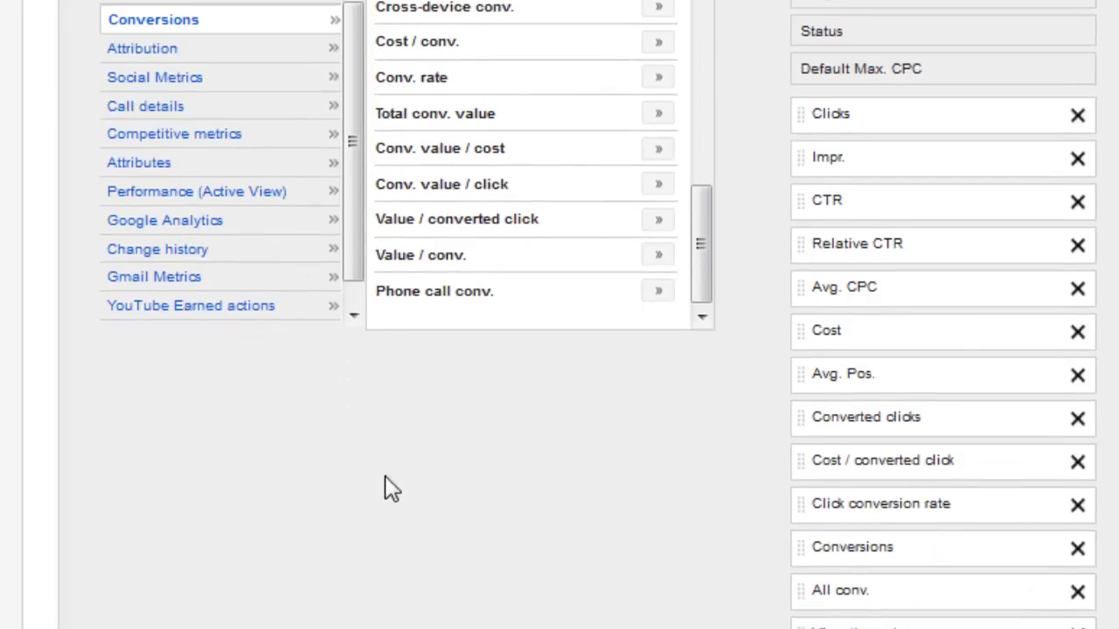
pyautogui.scroll(3, 420, 479)
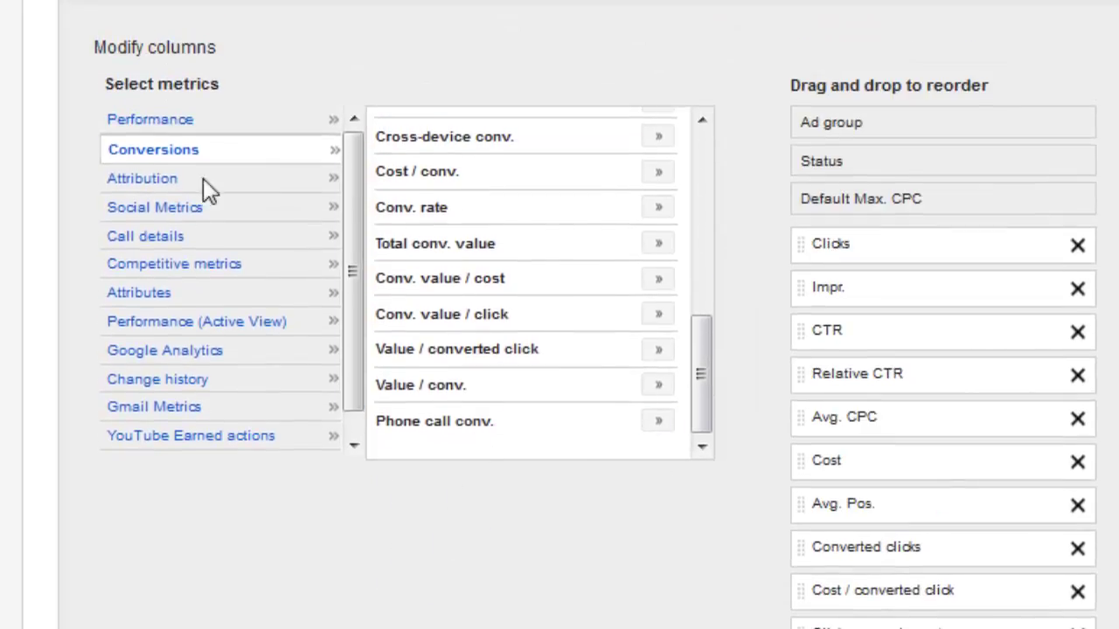
# Review the metrics available under Attribution, Social Metrics and Call details.
pyautogui.click(160, 180)
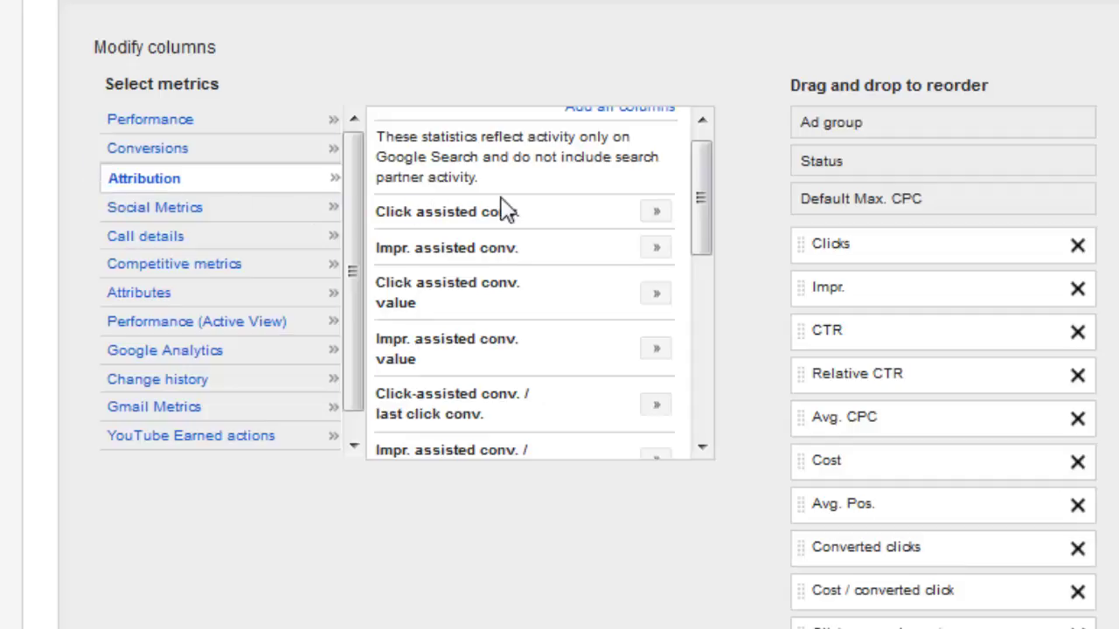
pyautogui.moveTo(694, 207); pyautogui.dragTo(678, 77)
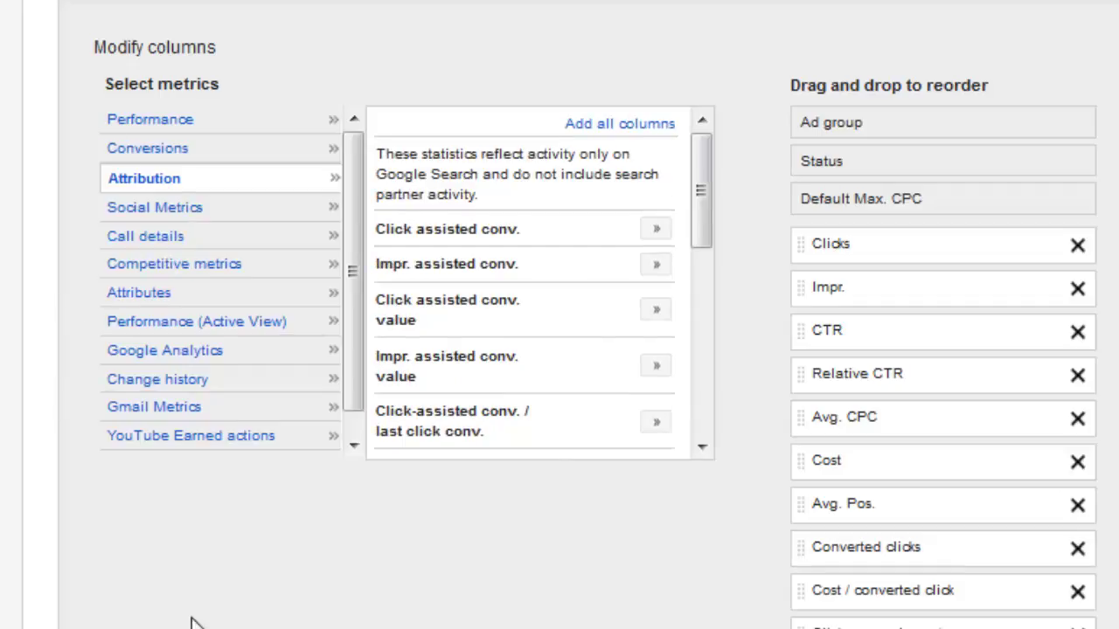
pyautogui.click(133, 211)
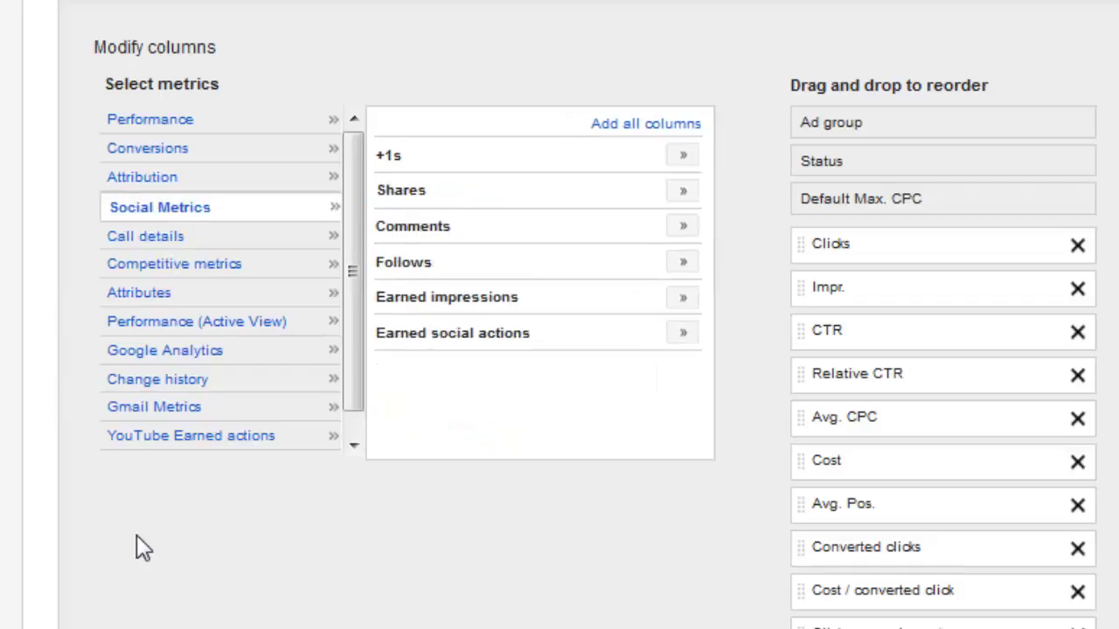
pyautogui.click(126, 239)
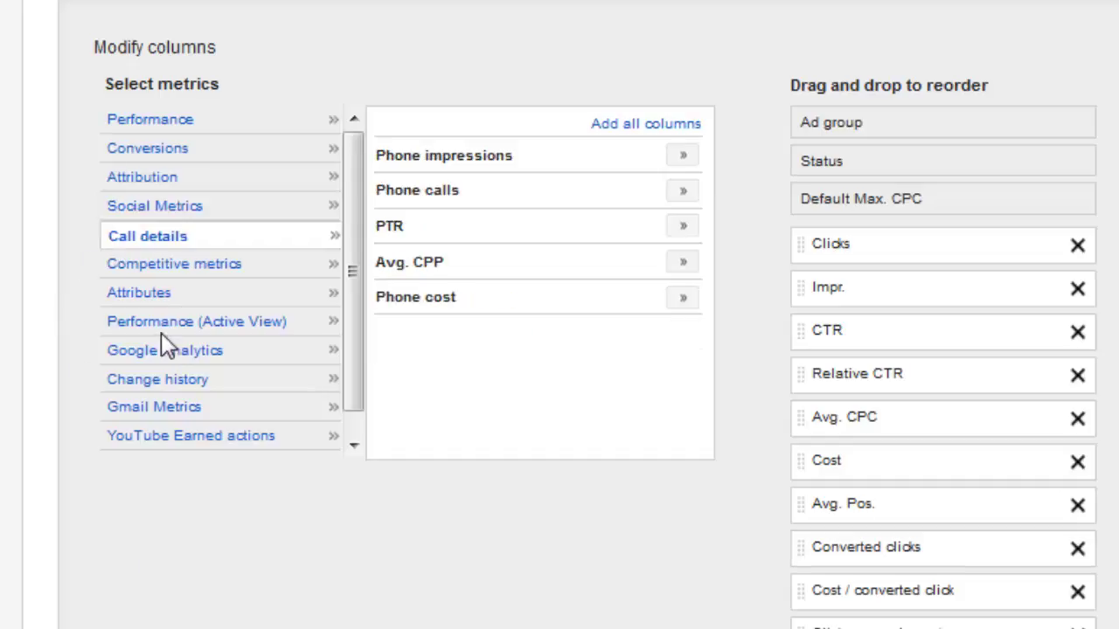
# Review the Competitive metrics, focusing on Display Impr. share and Display Lost IS (rank).
pyautogui.click(249, 267)
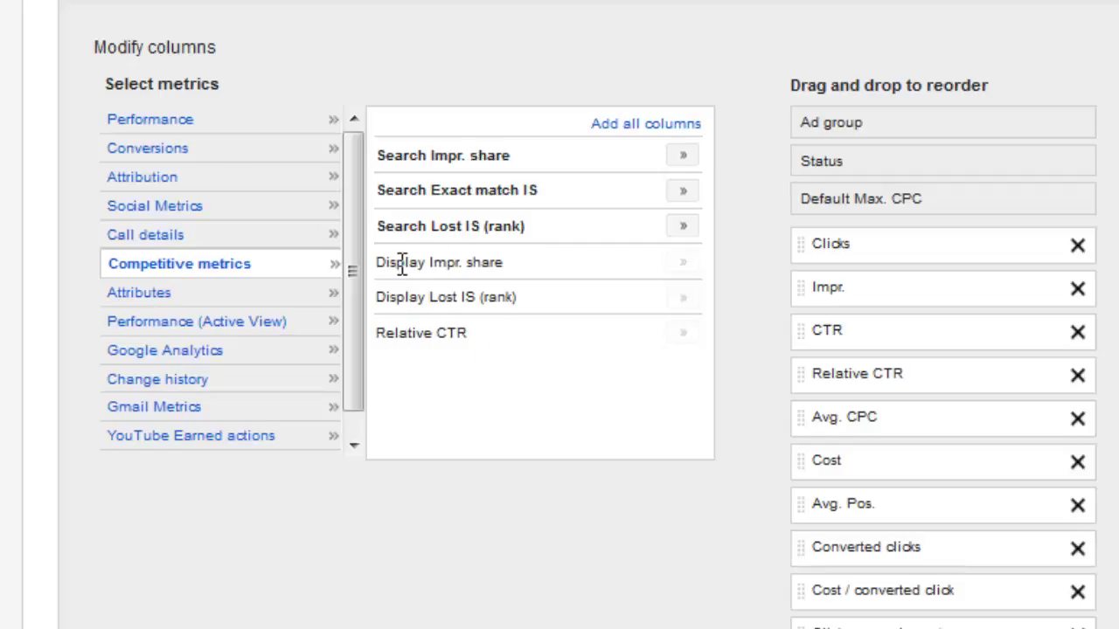
pyautogui.moveTo(375, 264); pyautogui.dragTo(535, 289)
pyautogui.moveTo(378, 304); pyautogui.dragTo(577, 314)
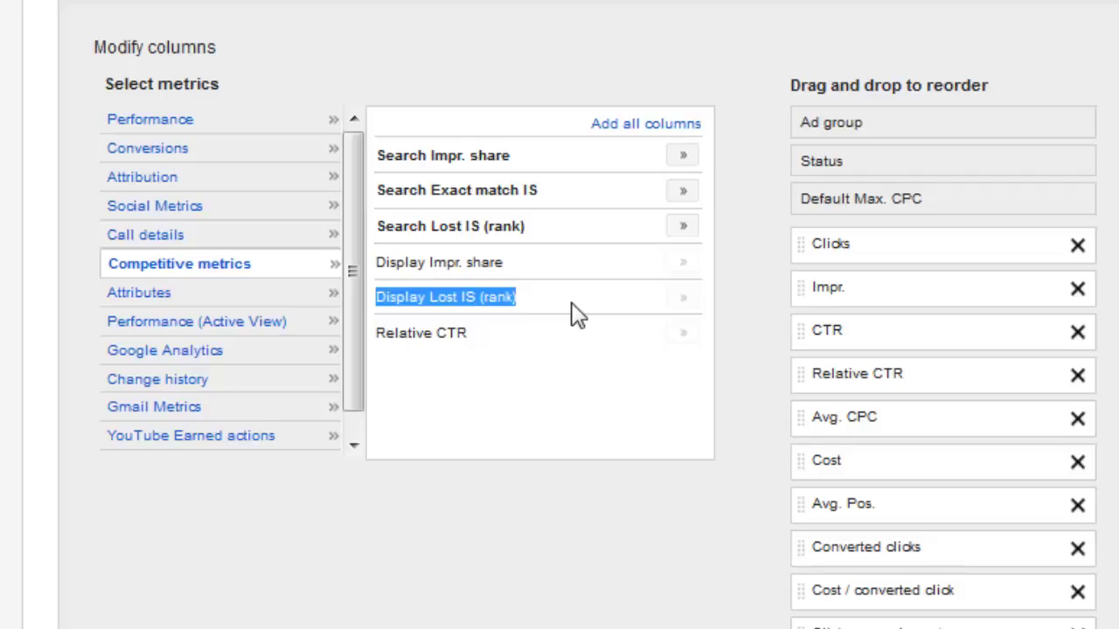
pyautogui.moveTo(503, 263); pyautogui.dragTo(381, 274)
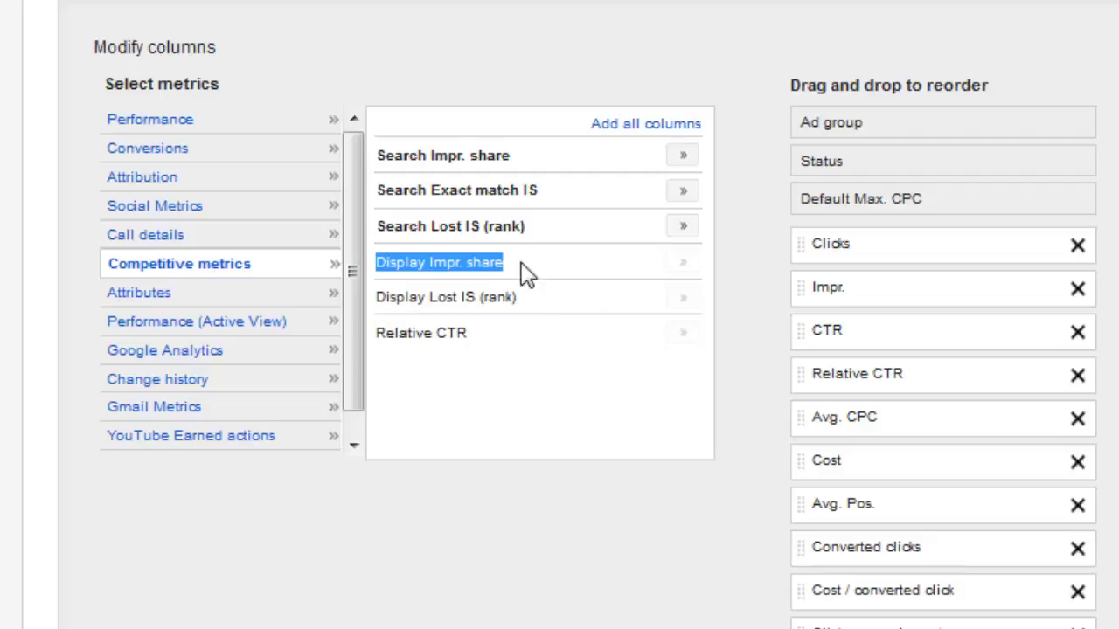
# Add the Active View avg. CPM metric from Performance (Active View) and apply the column set to the table.
pyautogui.click(164, 295)
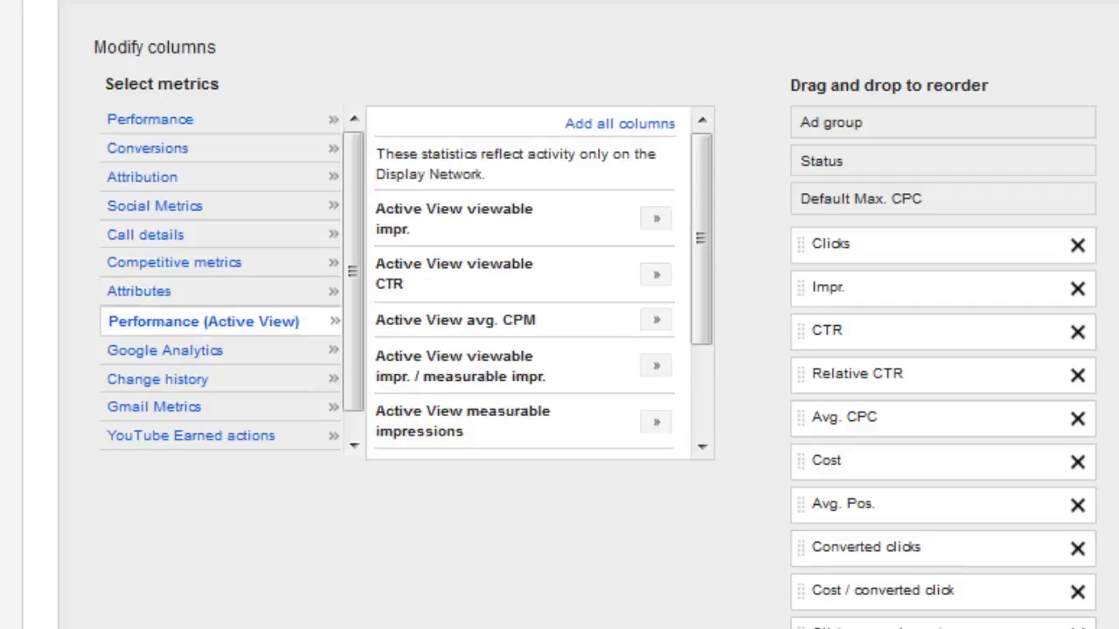
pyautogui.scroll(1, 559, 314)
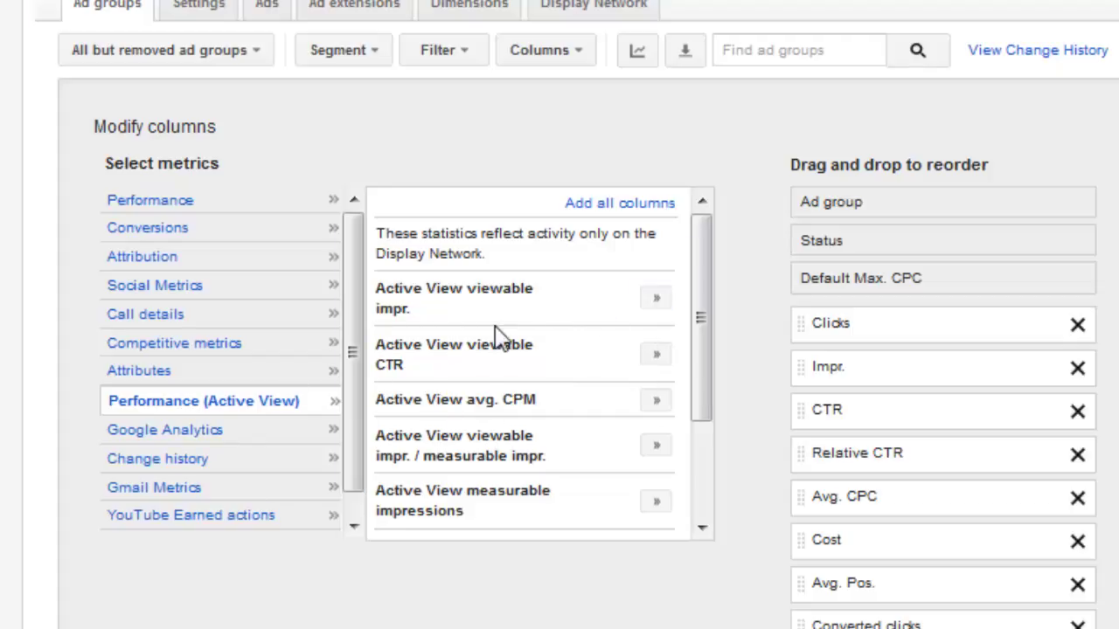
pyautogui.click(654, 402)
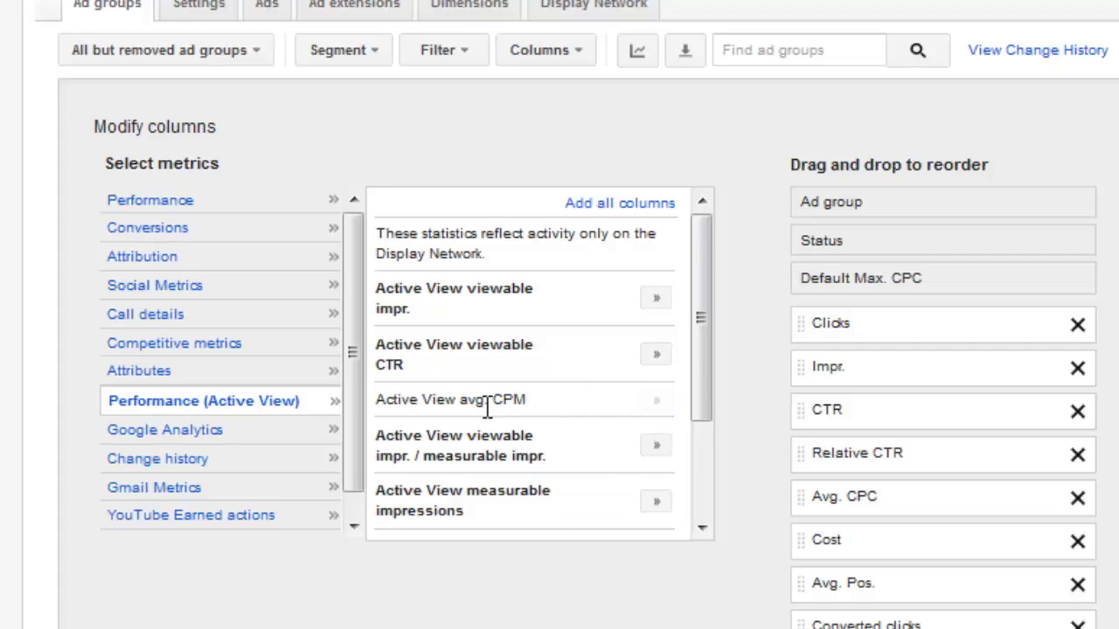
pyautogui.scroll(-5, 542, 411)
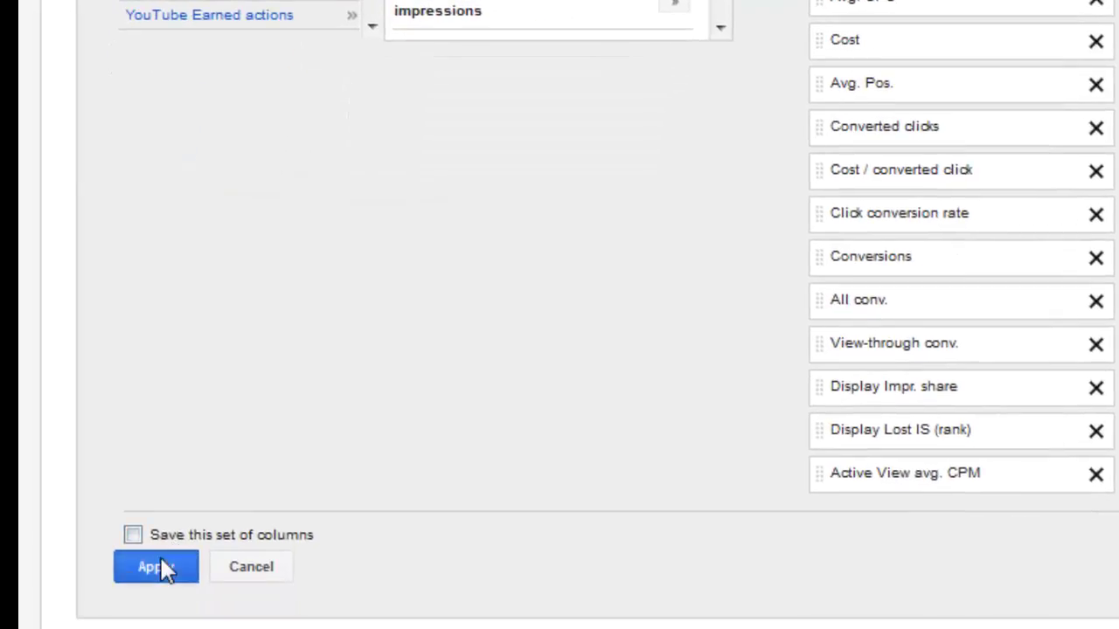
pyautogui.click(161, 561)
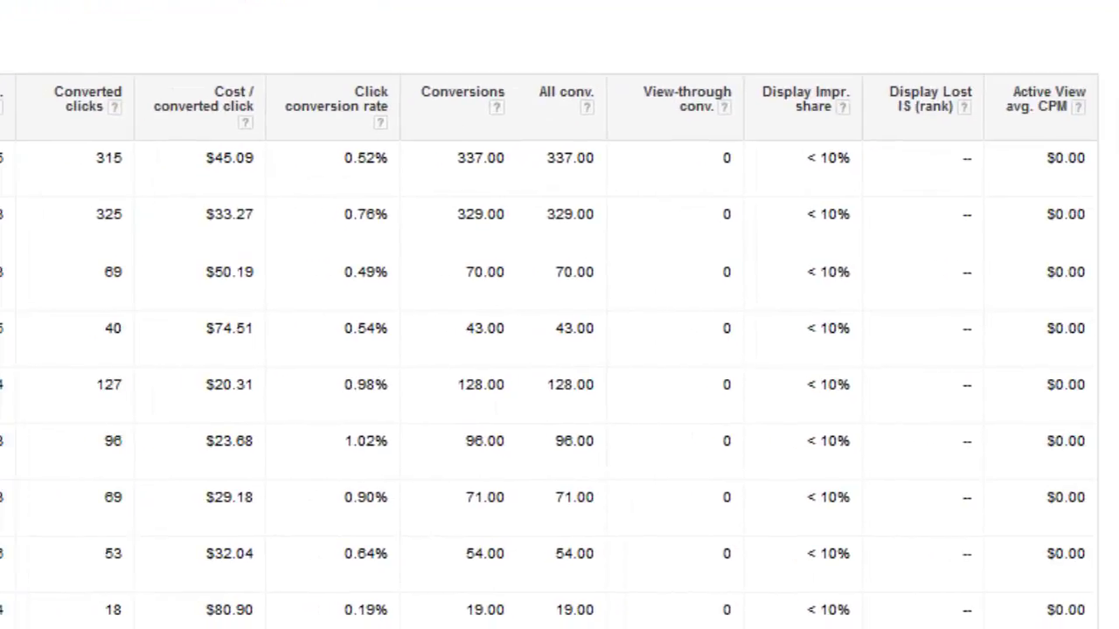
# Read the help explanation for the Active View avg. CPM column in the table header.
pyautogui.click(1081, 122)
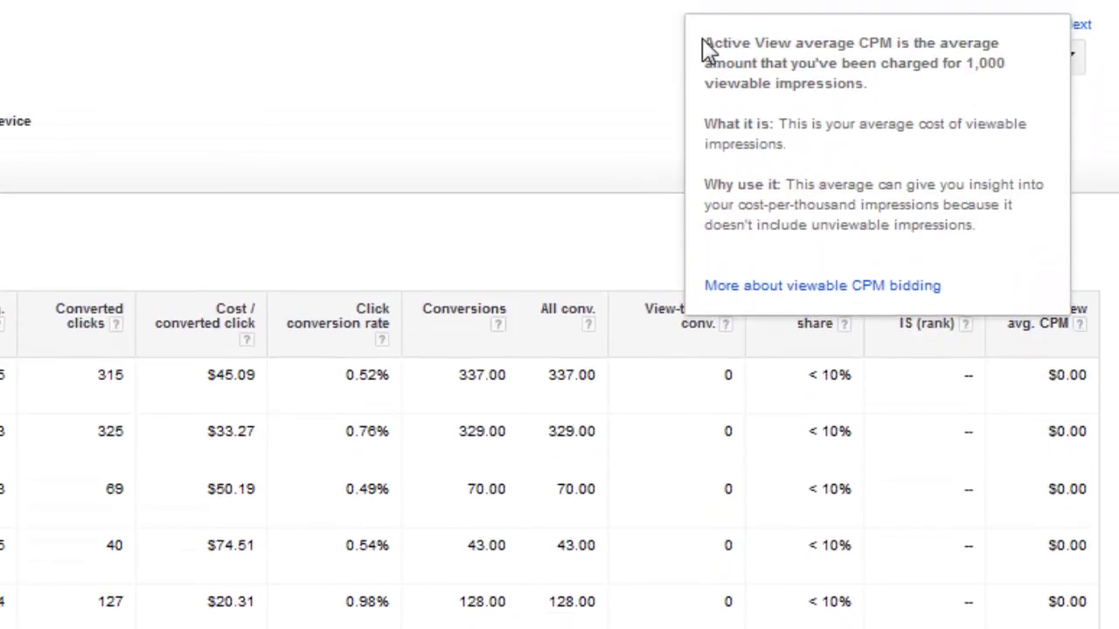
pyautogui.moveTo(706, 42); pyautogui.dragTo(937, 95)
pyautogui.click(929, 110)
pyautogui.click(530, 150)
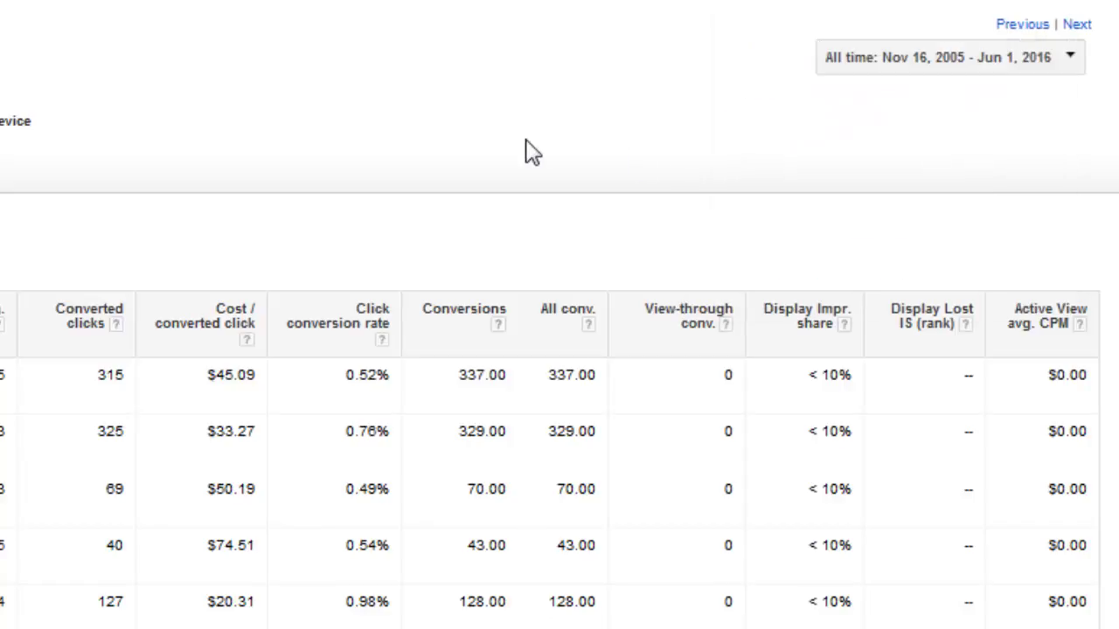
pyautogui.click(1080, 325)
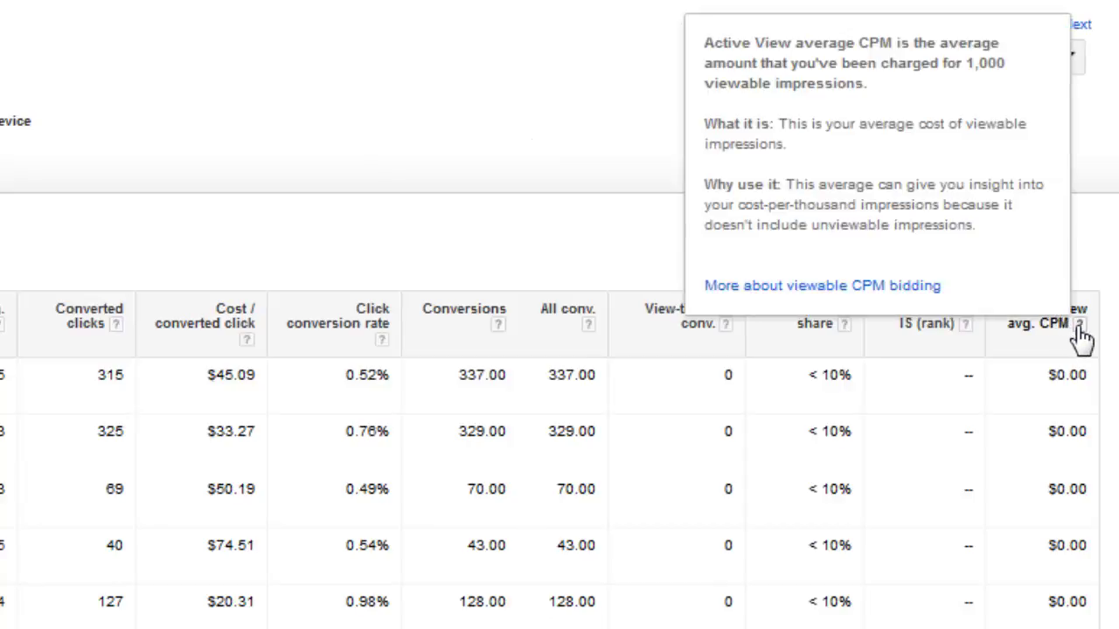
# Reopen the column customization and remove Active View avg. CPM from the selected columns.
pyautogui.click(269, 312)
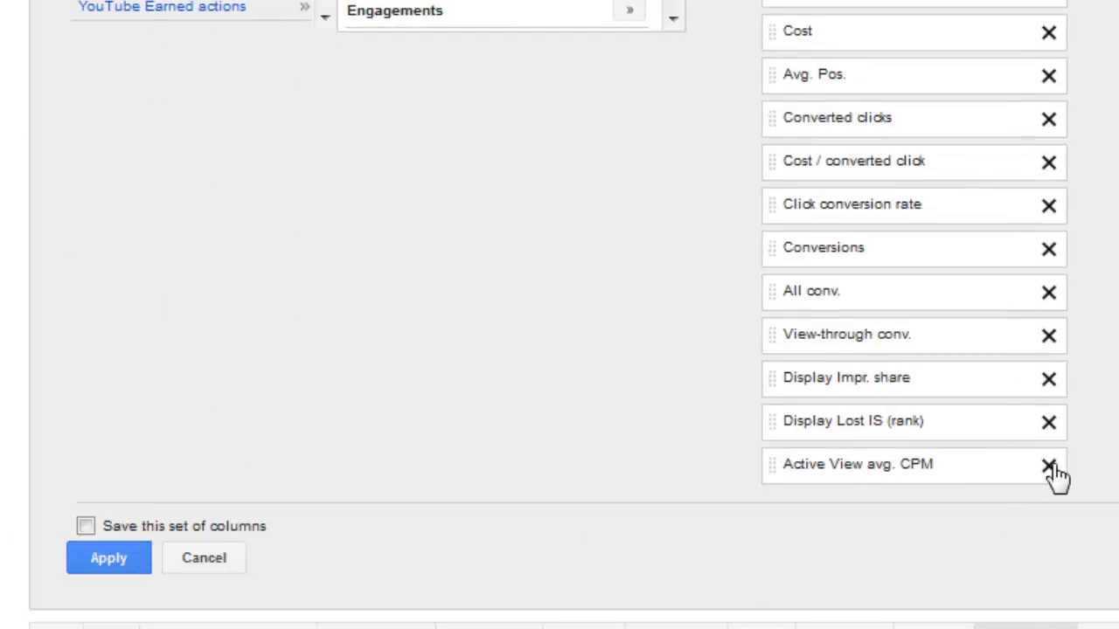
pyautogui.click(1049, 465)
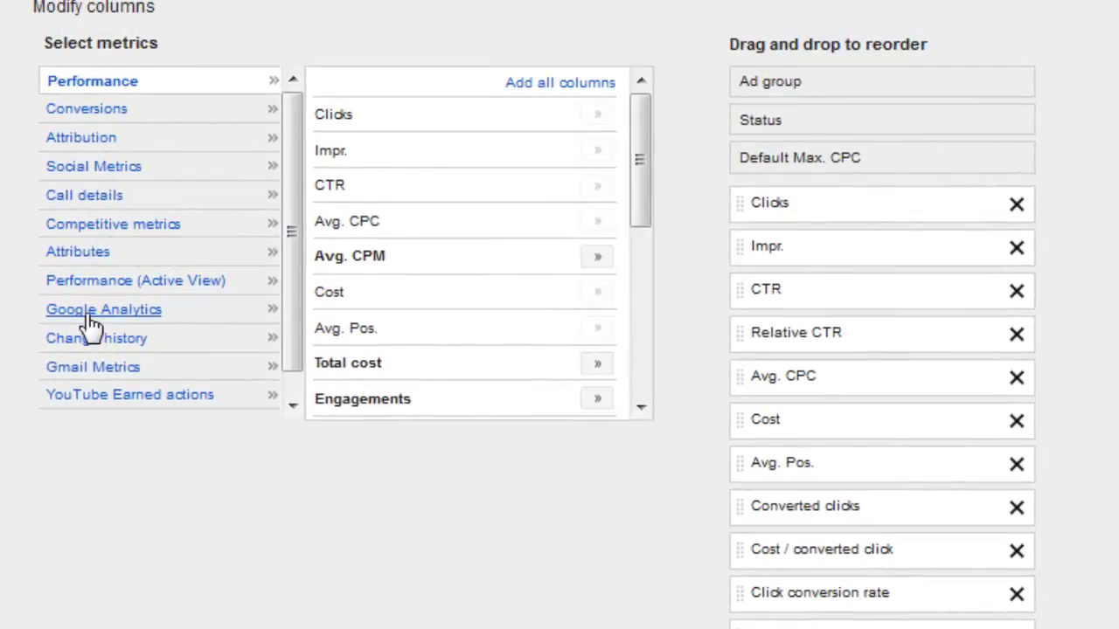
# Review the metrics available in the Google Analytics and Change history categories.
pyautogui.click(90, 315)
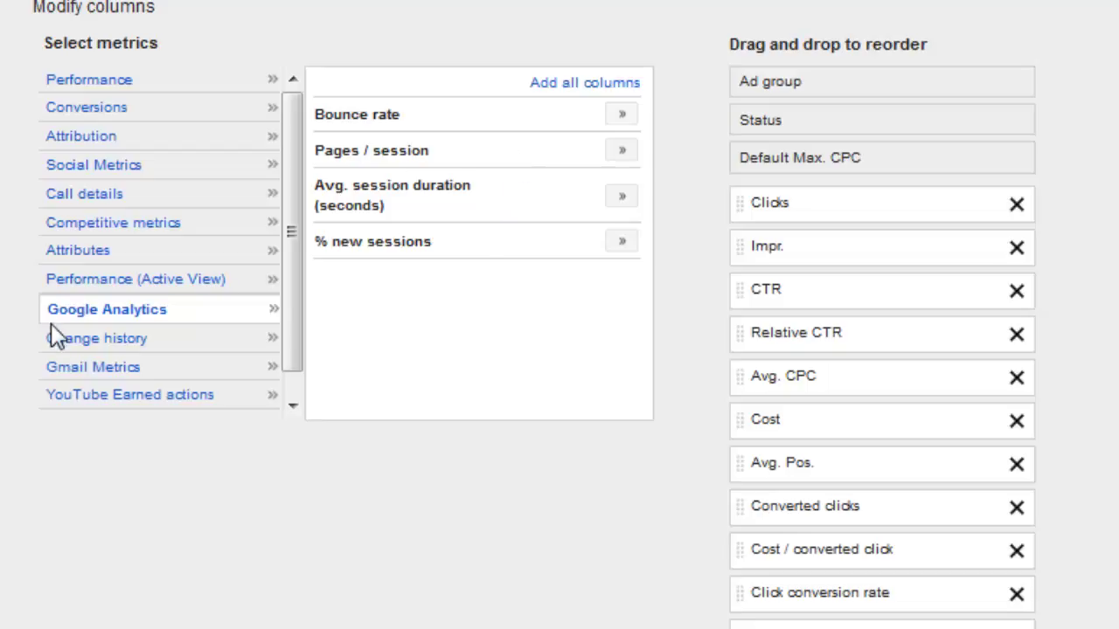
pyautogui.scroll(-1, 166, 328)
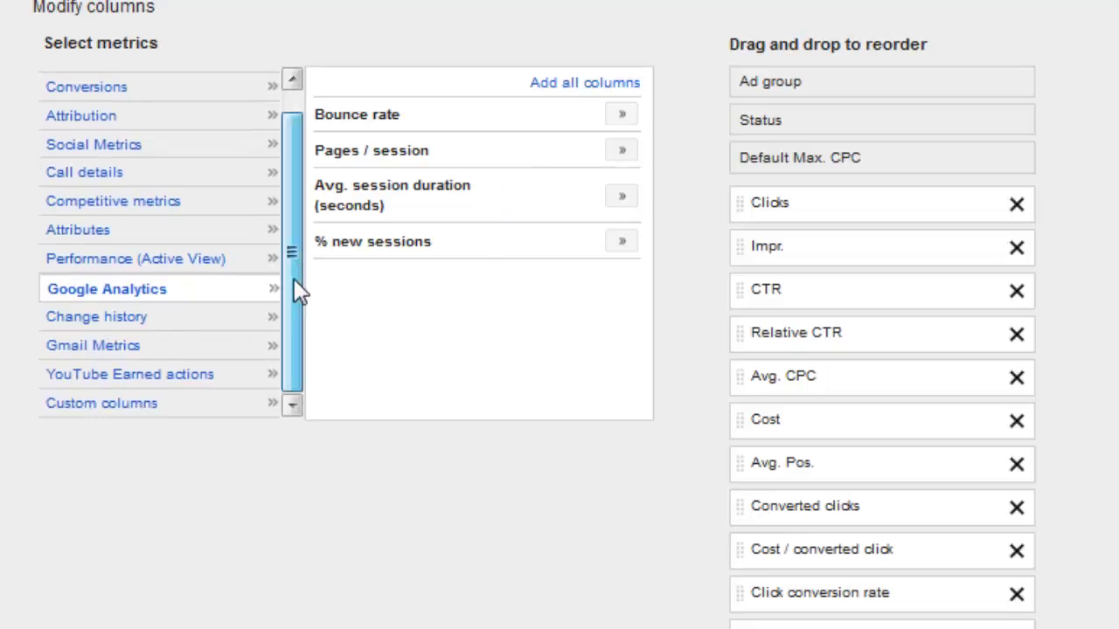
pyautogui.click(127, 324)
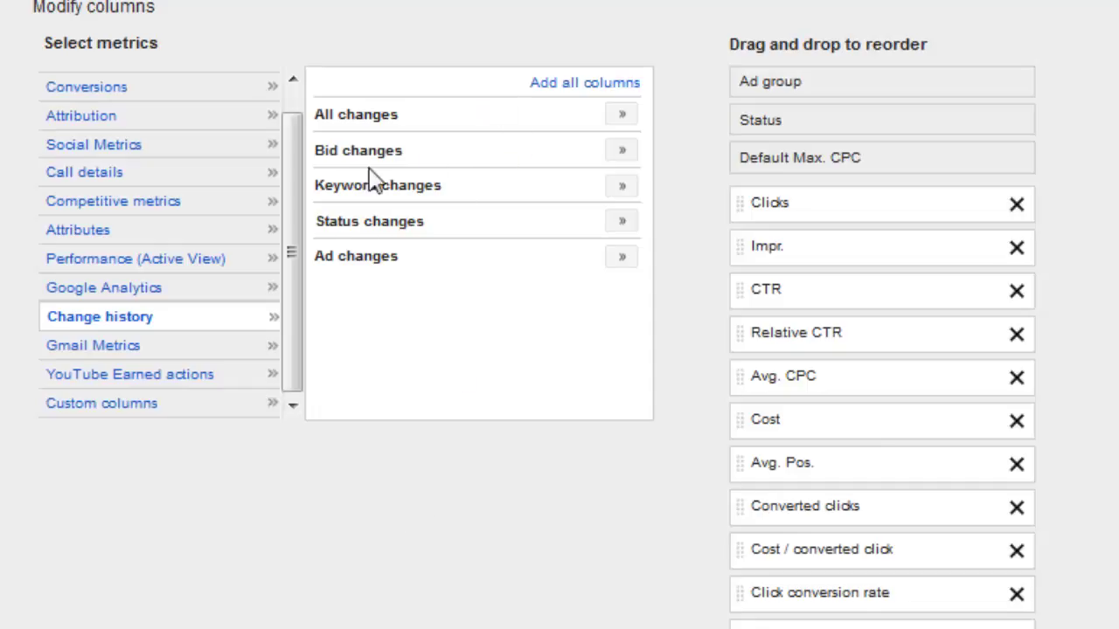
# Review the metrics in the Gmail Metrics and YouTube Earned actions categories, highlighting the list of earned metrics.
pyautogui.click(94, 347)
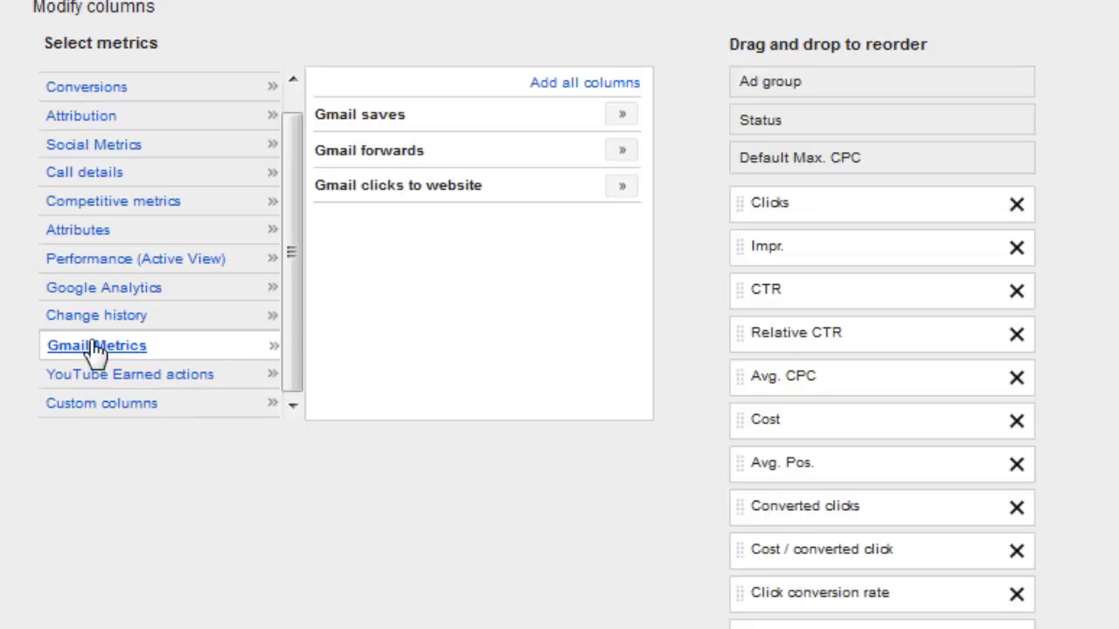
pyautogui.click(148, 378)
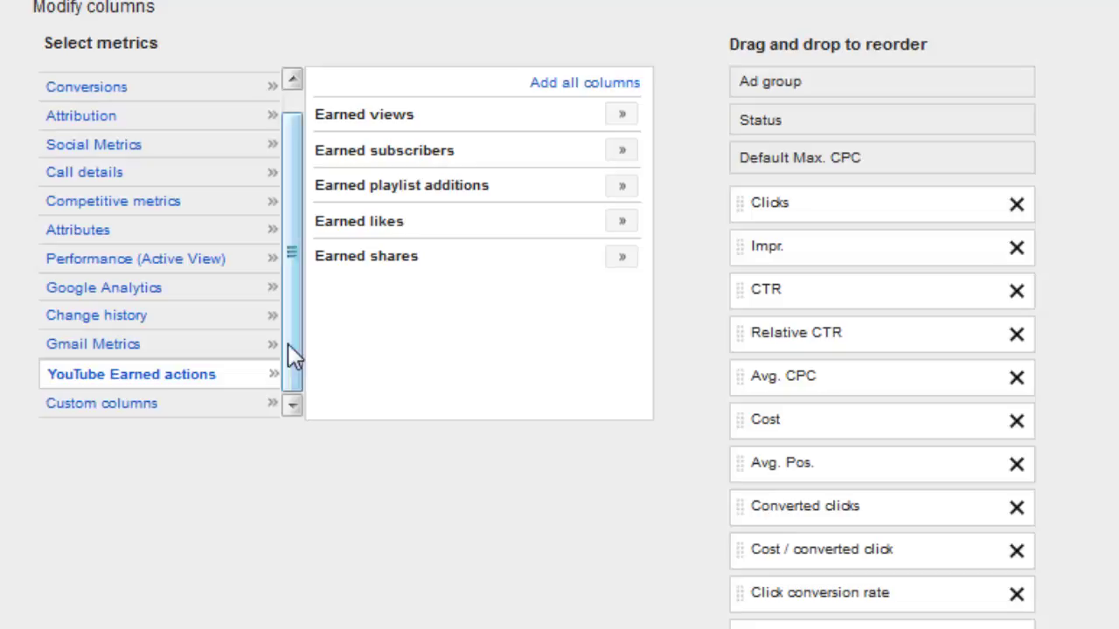
pyautogui.moveTo(455, 283); pyautogui.dragTo(327, 107)
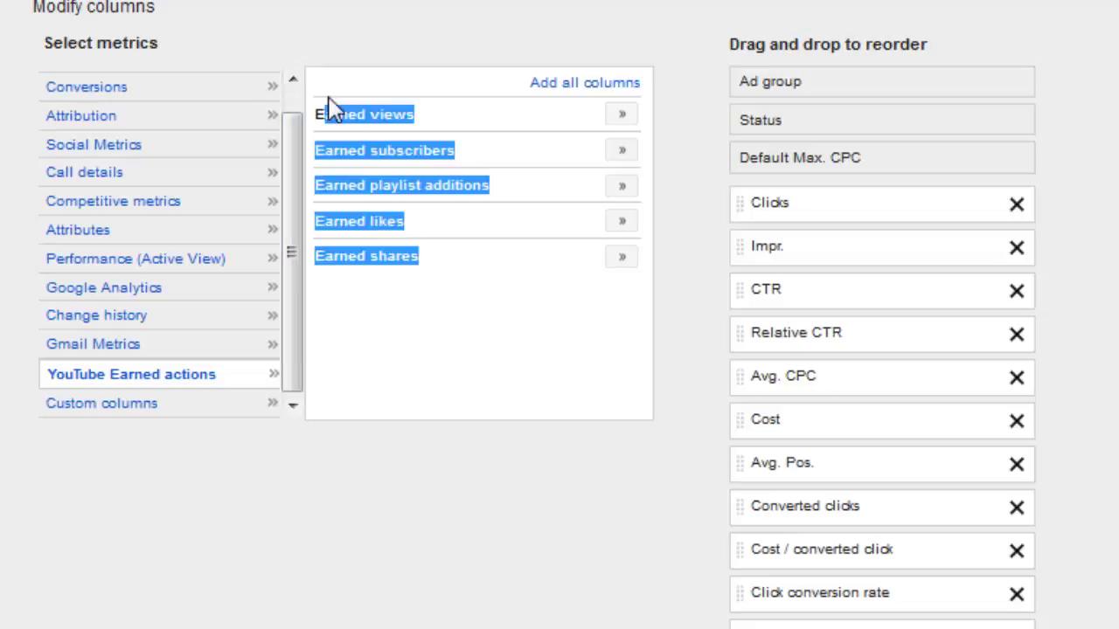
pyautogui.click(341, 330)
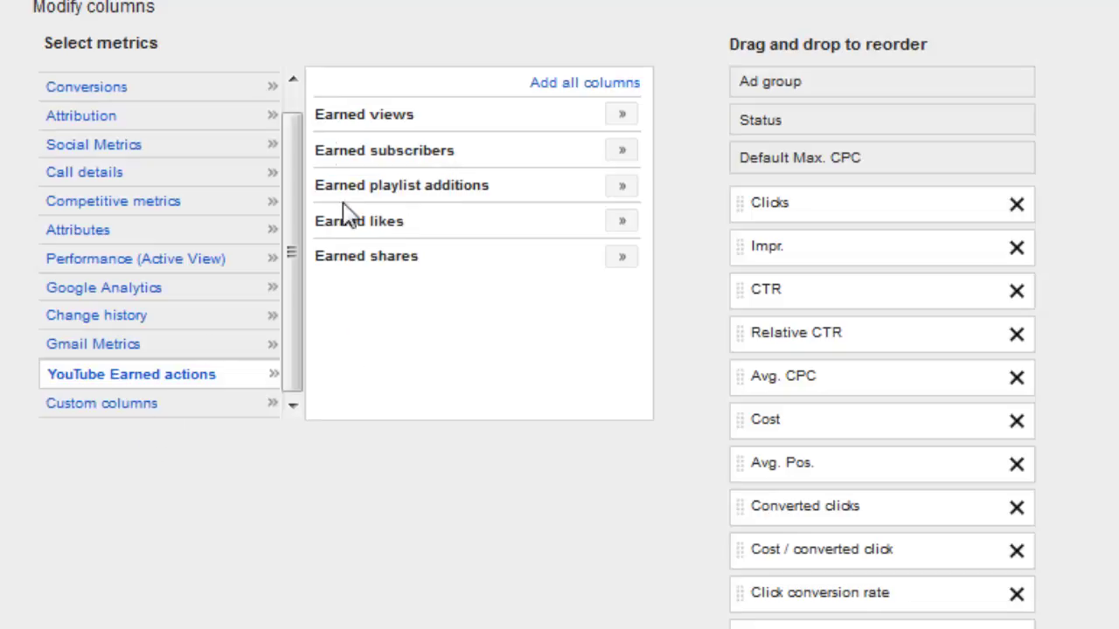
# Open the form for creating a custom column, examine its name, description and formula fields, and close it unsaved.
pyautogui.click(77, 409)
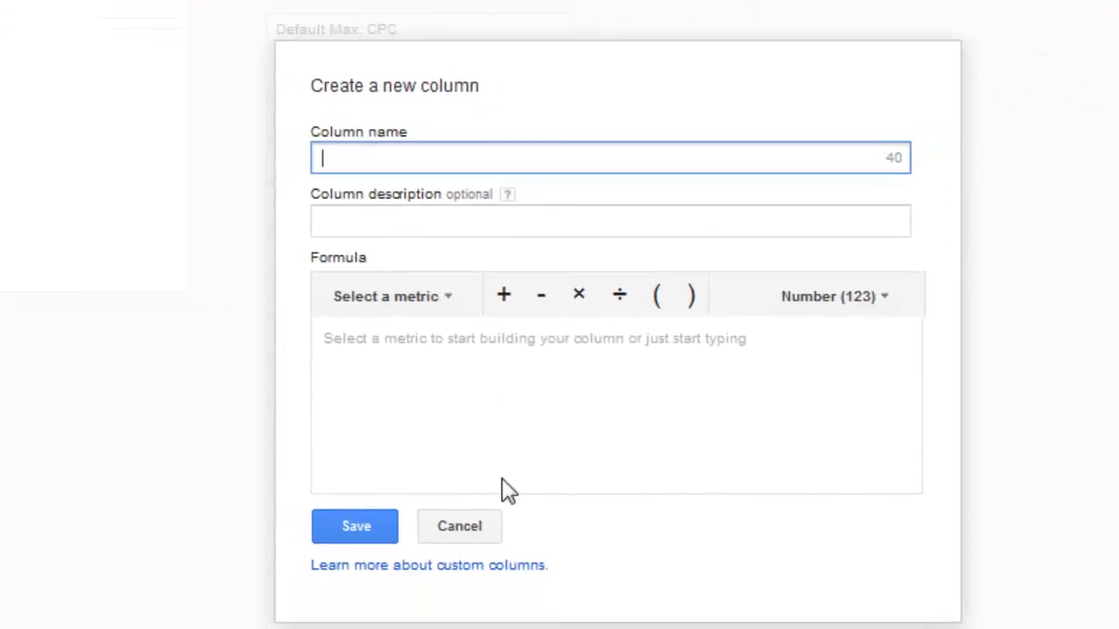
pyautogui.click(455, 528)
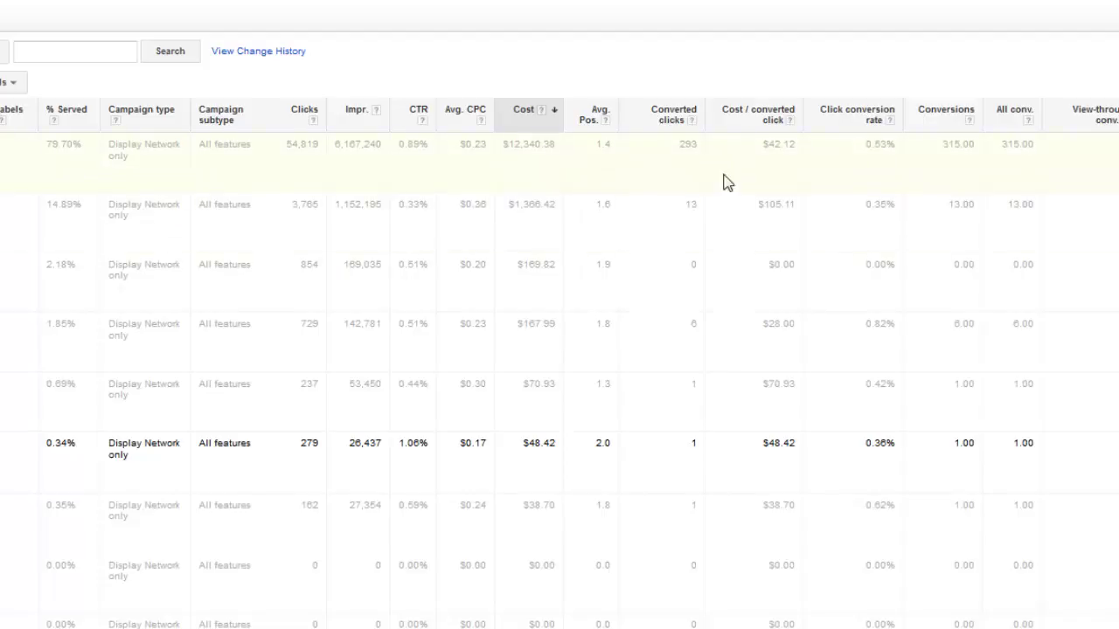
# Highlight the cost and converted clicks in the third row of the ads table to compare spend with conversions.
pyautogui.moveTo(515, 266); pyautogui.dragTo(555, 260)
pyautogui.moveTo(704, 267); pyautogui.dragTo(660, 278)
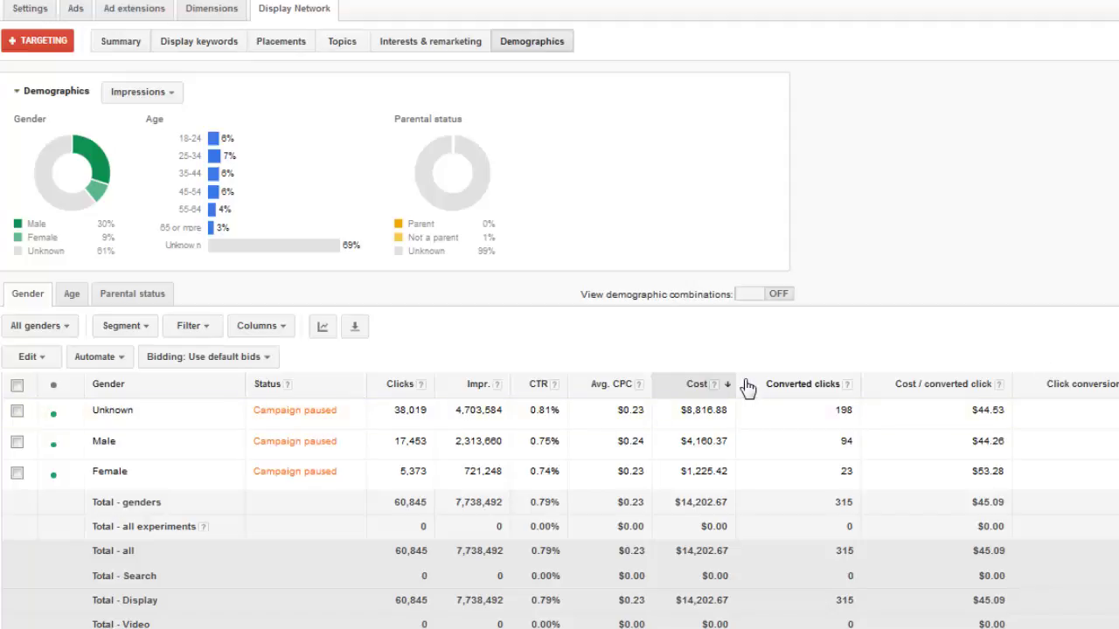
# Examine the column options for the Gender table in the Display Network demographics.
pyautogui.click(257, 325)
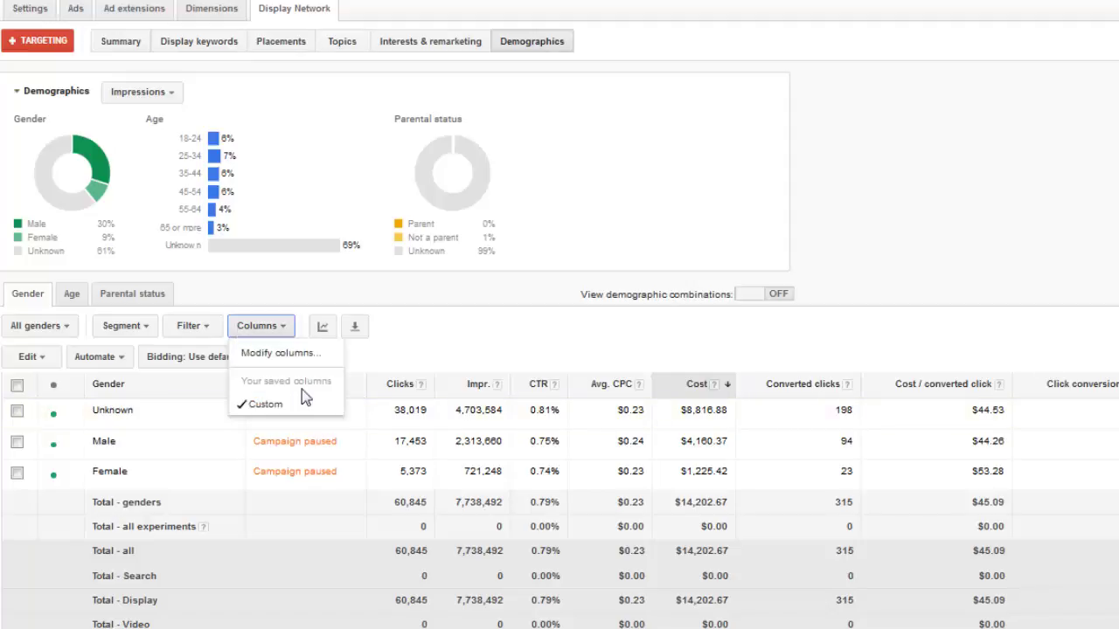
pyautogui.click(828, 345)
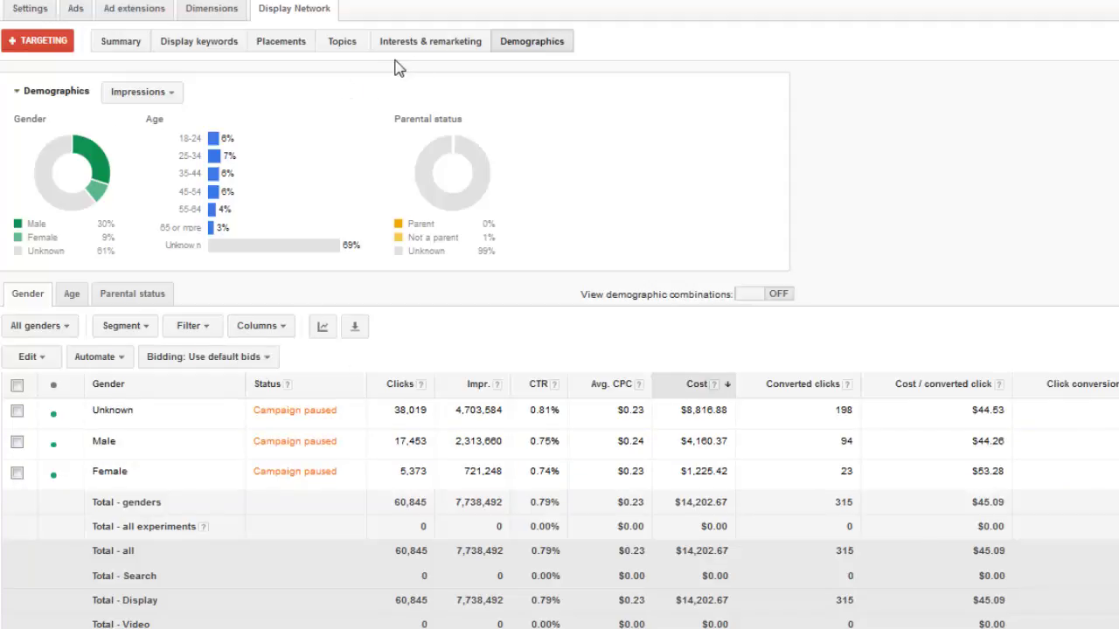
# Return to the ad groups table and examine its saved and pre-defined column sets.
pyautogui.click(297, 44)
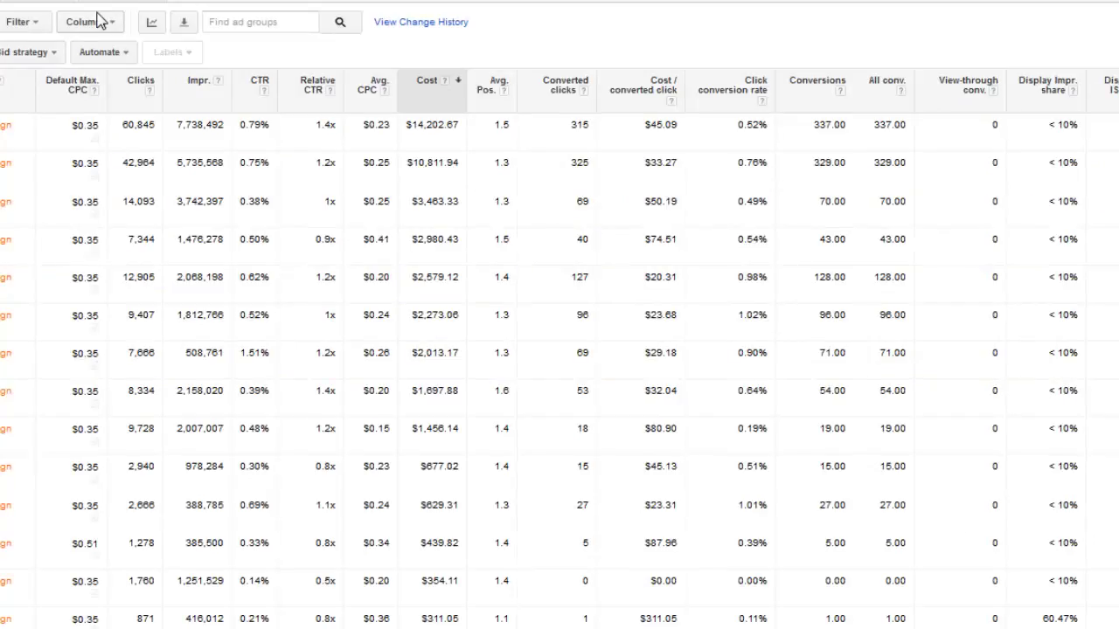
pyautogui.click(89, 23)
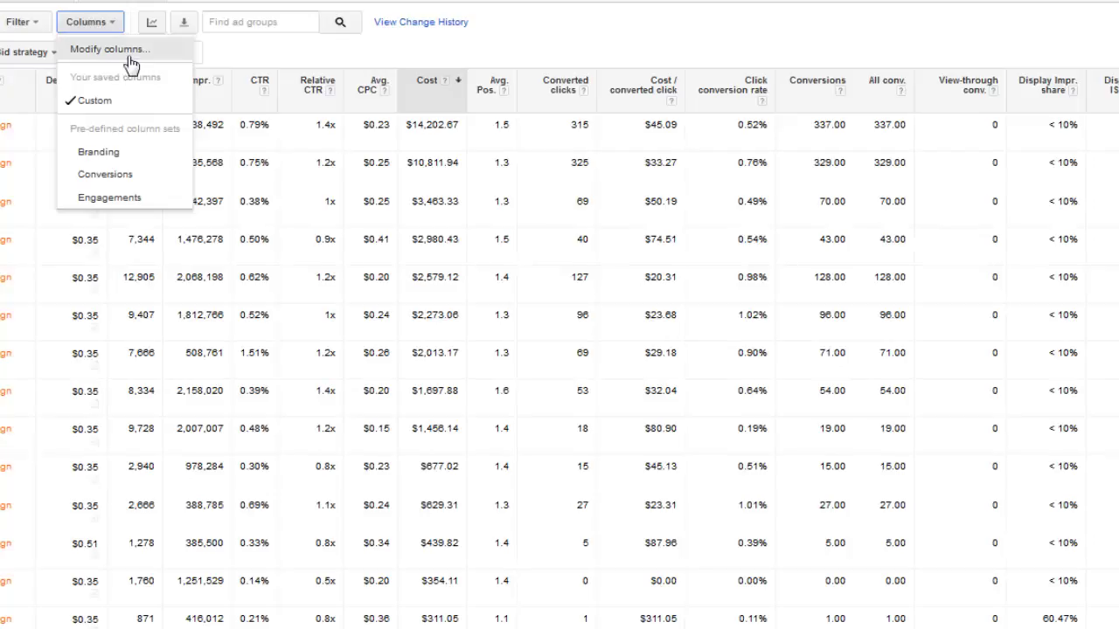
pyautogui.click(829, 54)
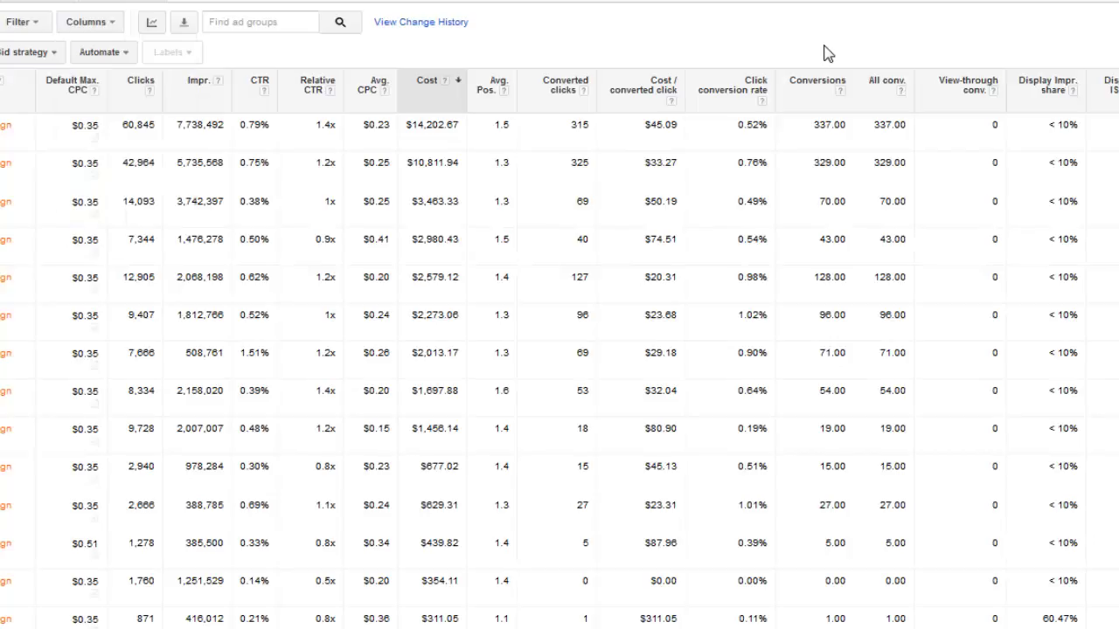